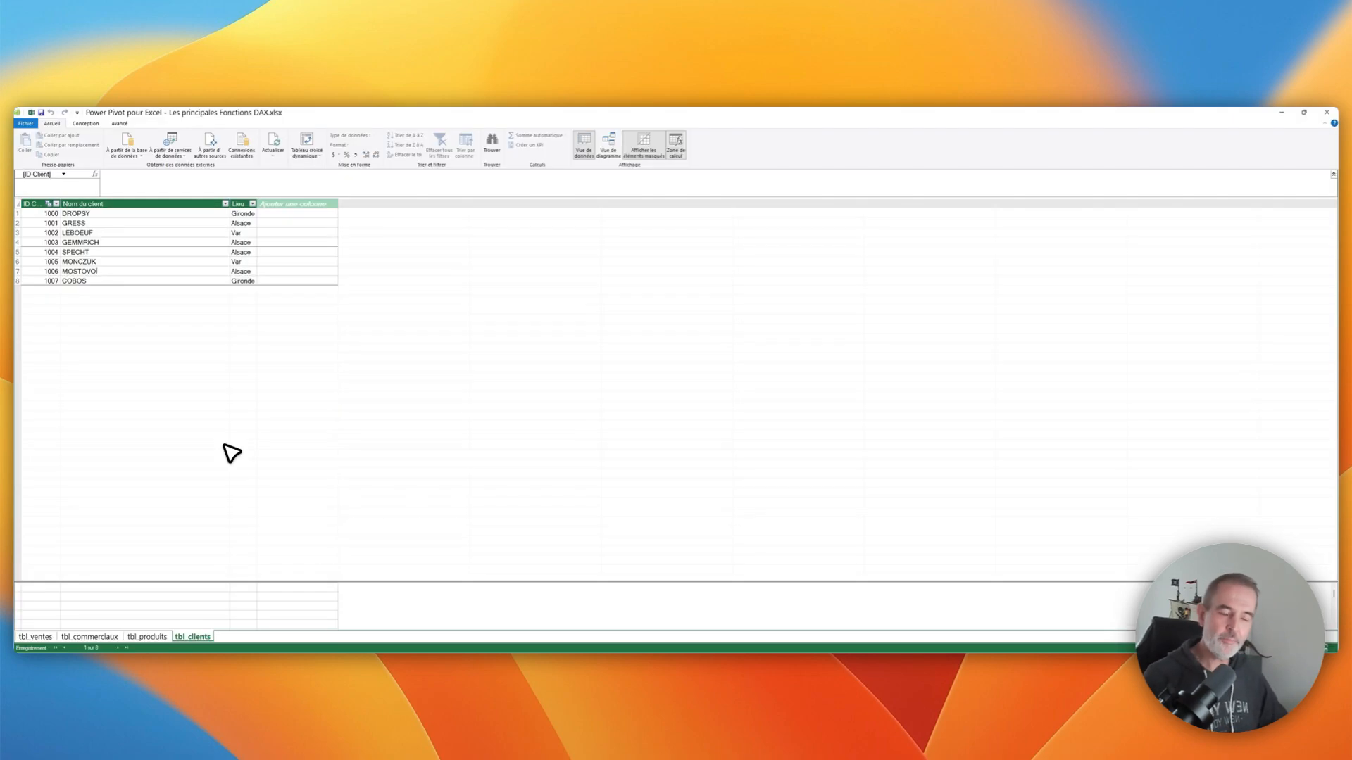
# Examine the client IDs in tbl_clients and the formula of the Clients distincts measure in tbl_ventes
pyautogui.click(45, 212)
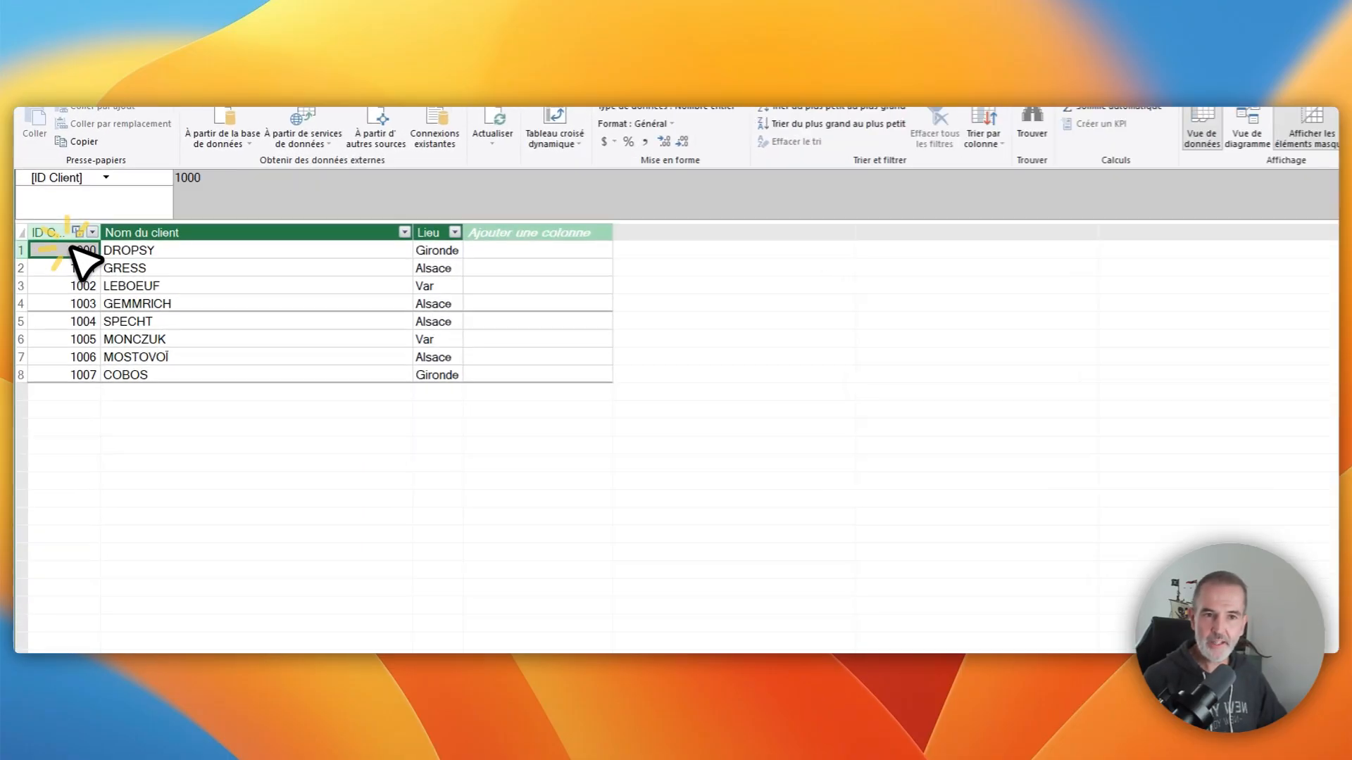
pyautogui.moveTo(72, 248); pyautogui.dragTo(65, 373)
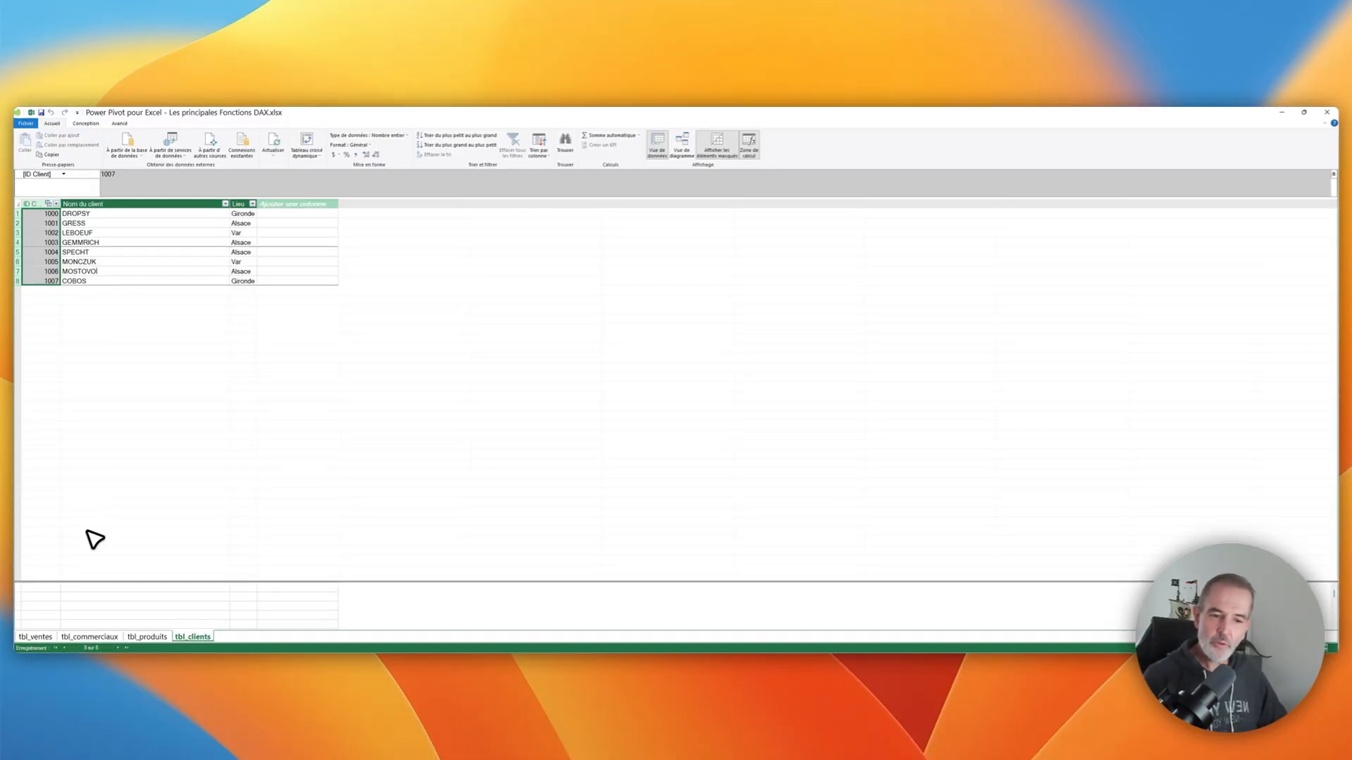
pyautogui.click(52, 636)
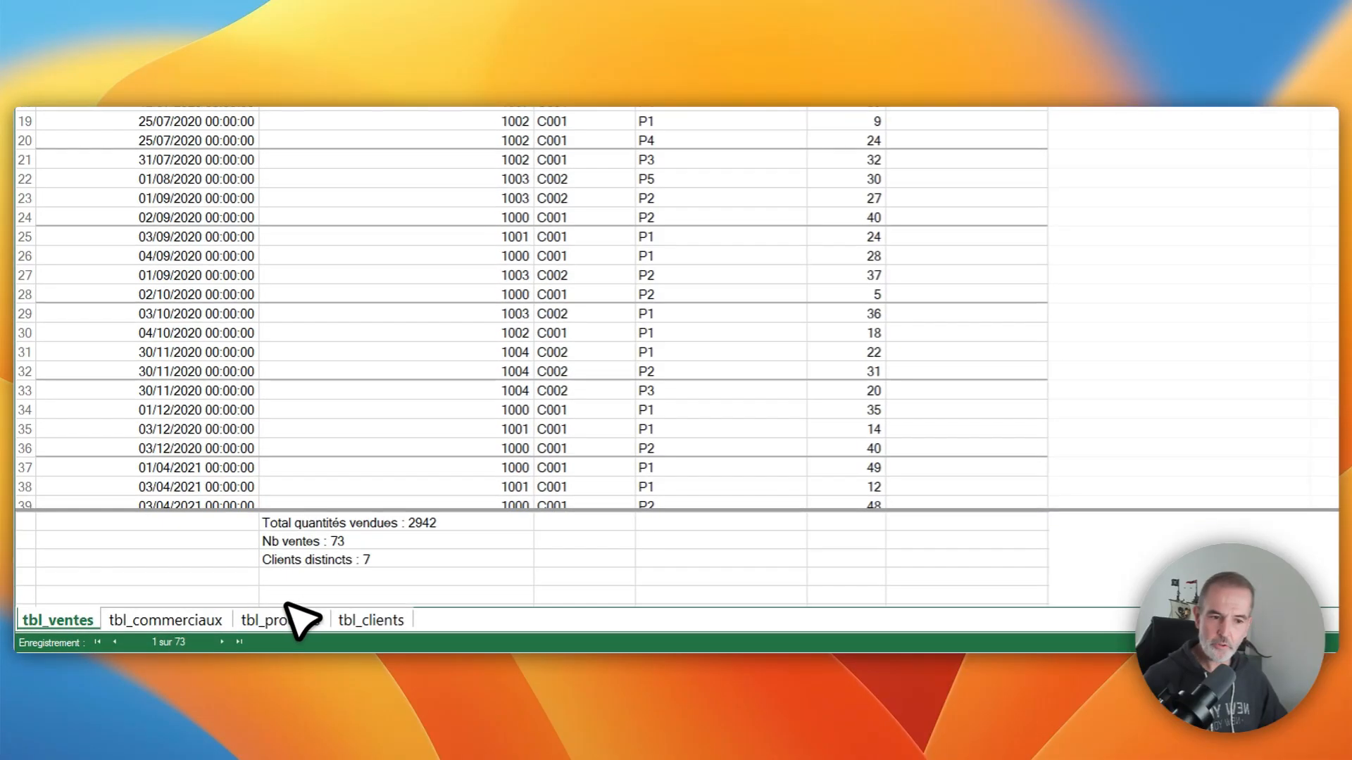
pyautogui.click(345, 560)
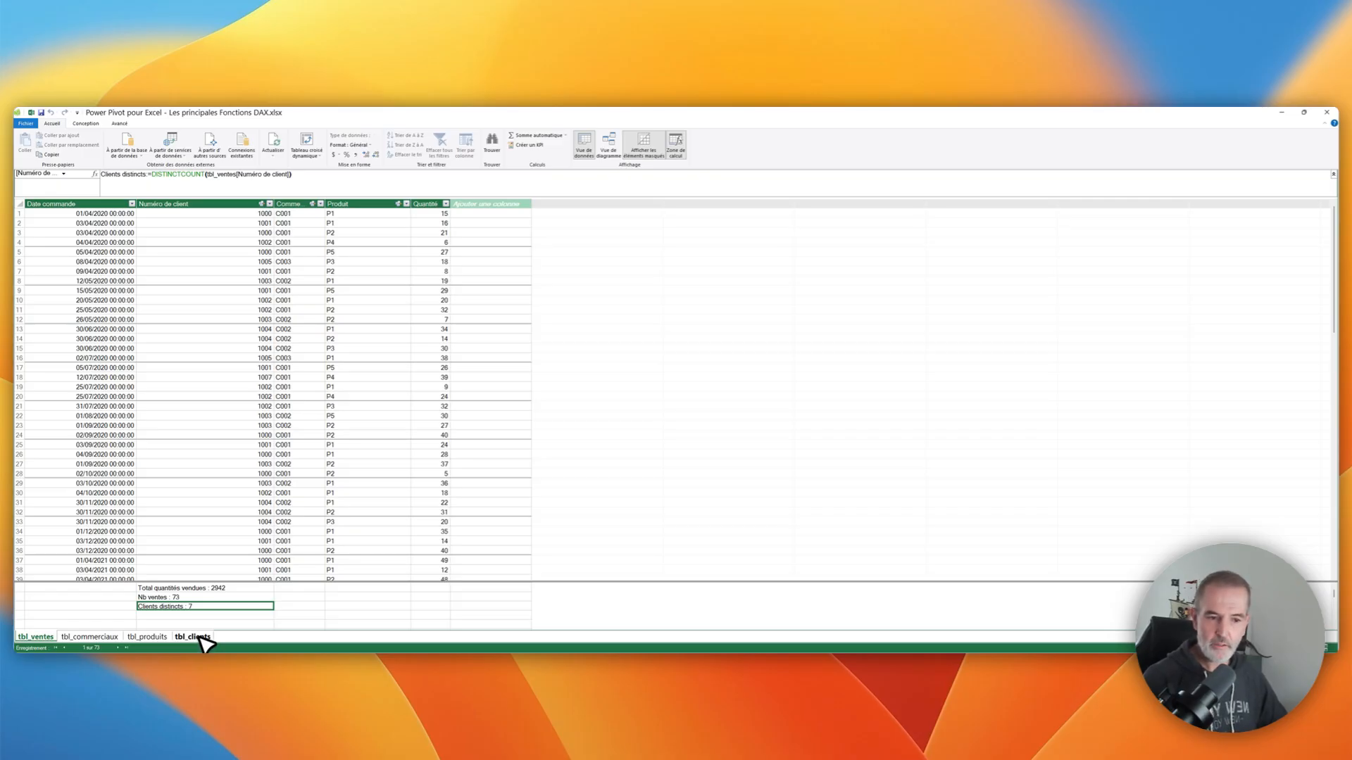
# Start a measure named Nb clients in the calculation area of tbl_clients, in the first cell beneath the Nom du client column
pyautogui.click(200, 638)
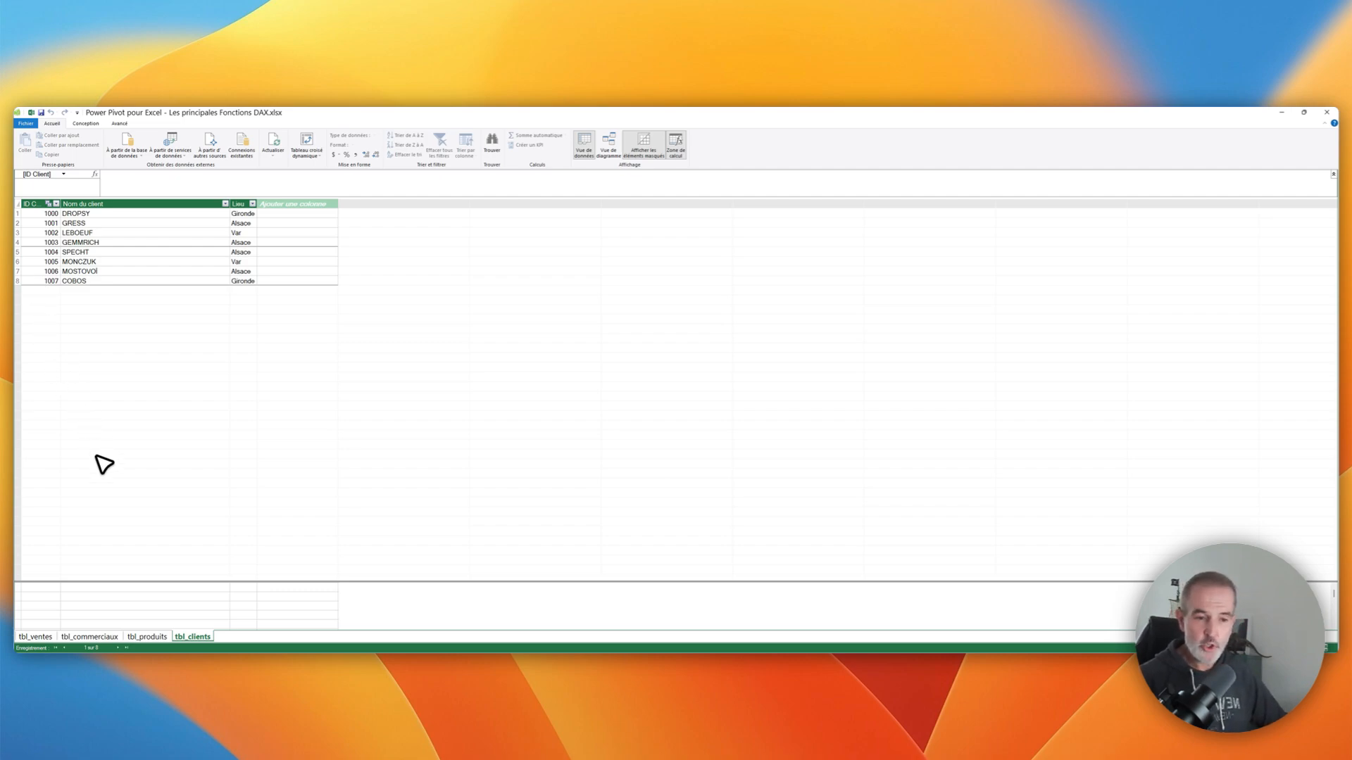
pyautogui.click(138, 589)
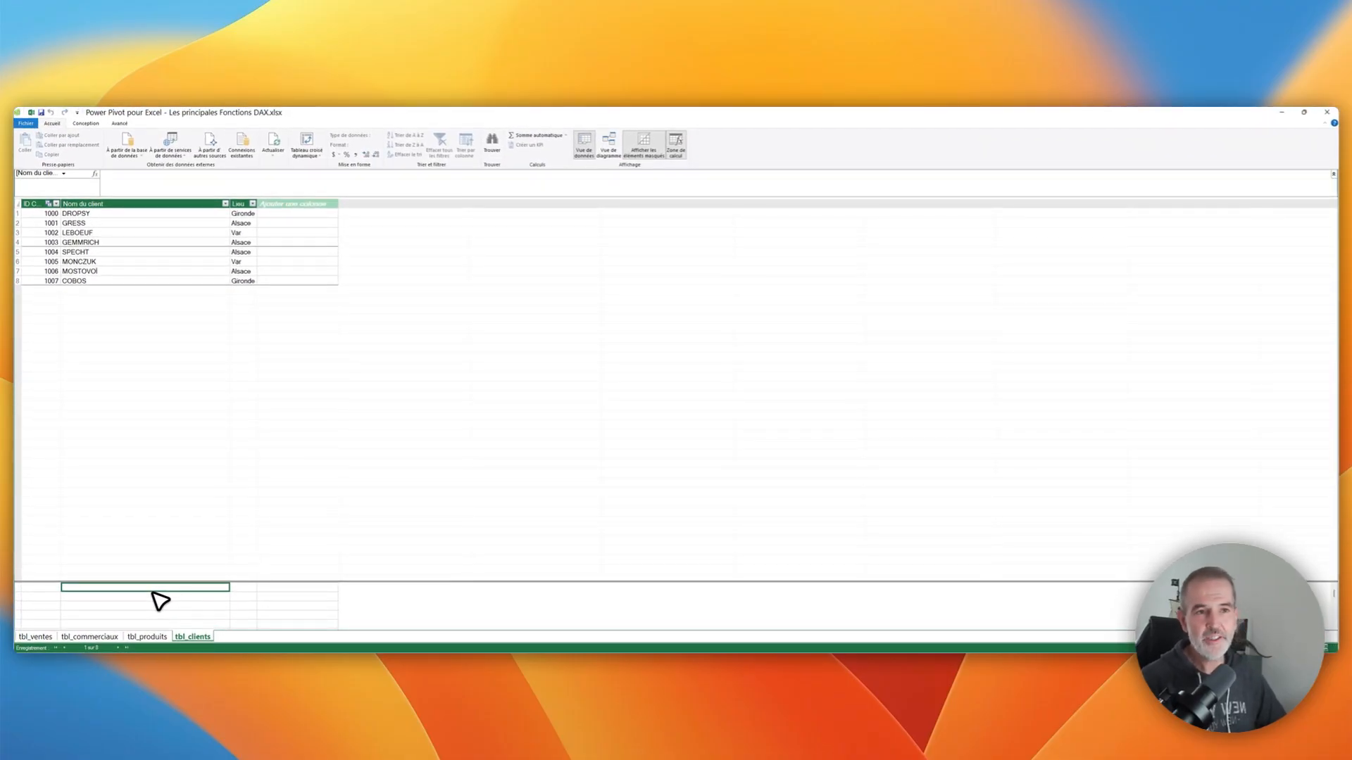
pyautogui.click(102, 175)
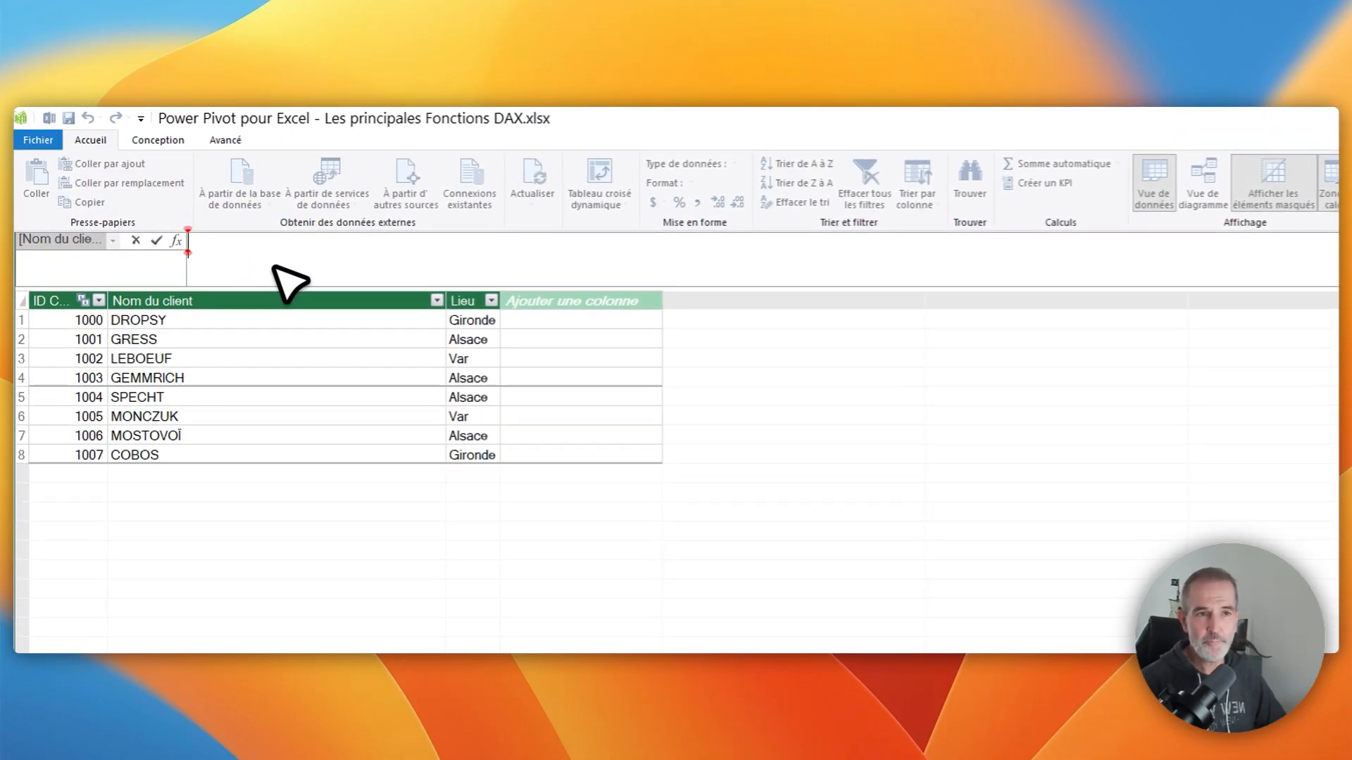
pyautogui.click(271, 252)
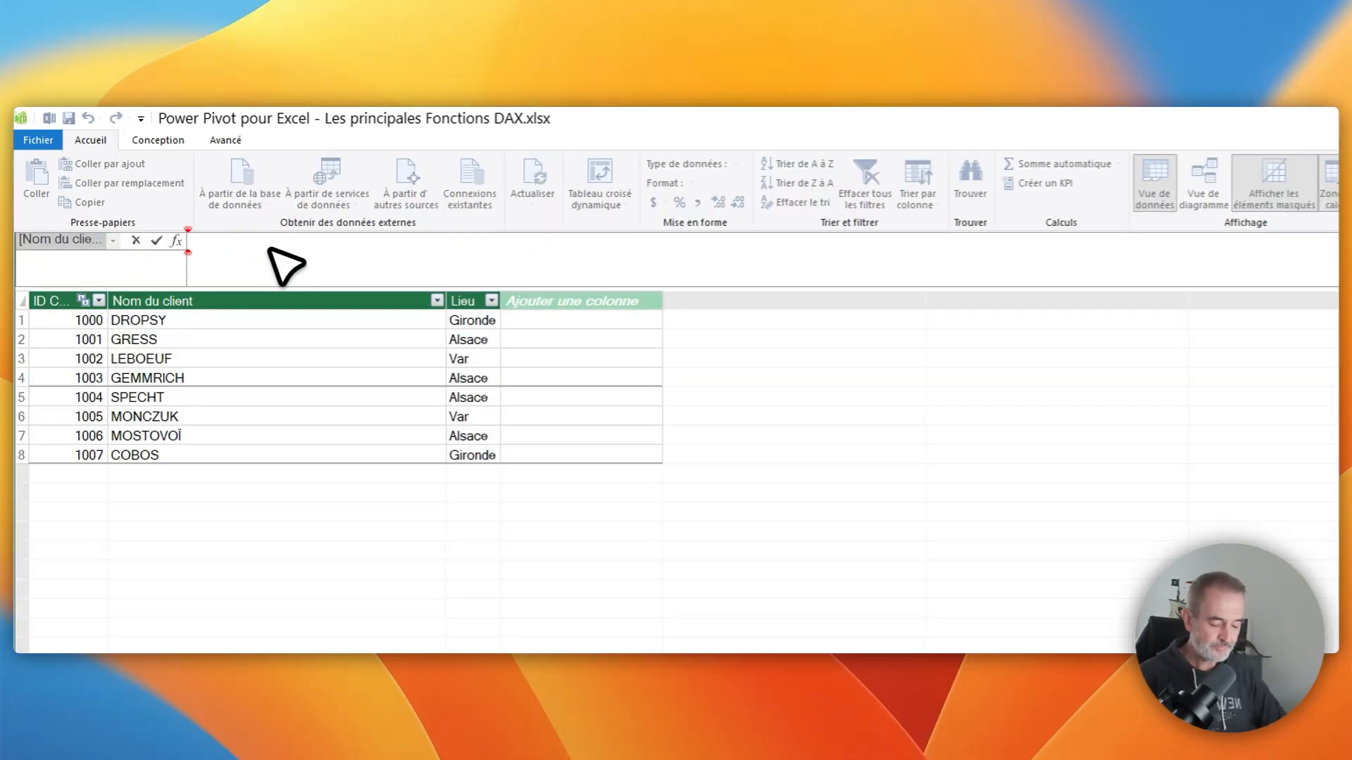
pyautogui.write('Nb client')
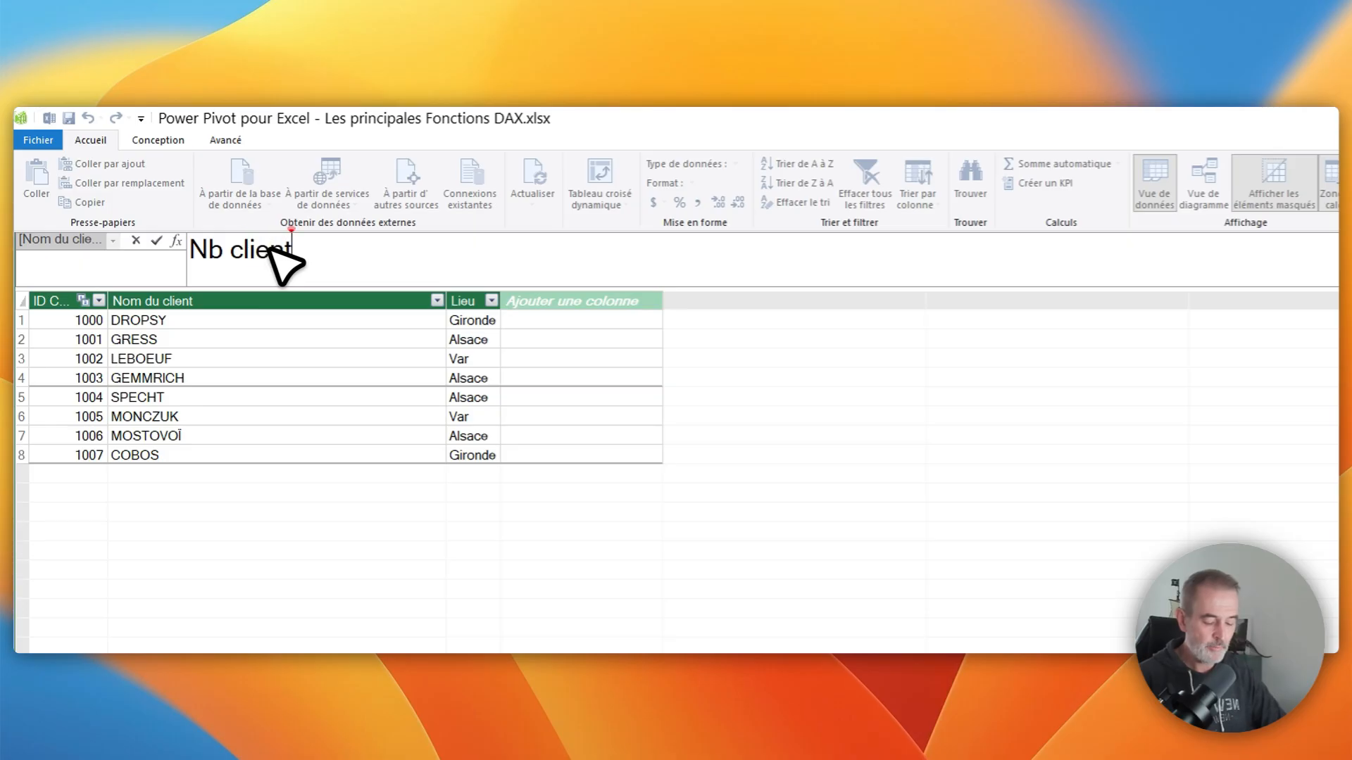
pyautogui.write('s')
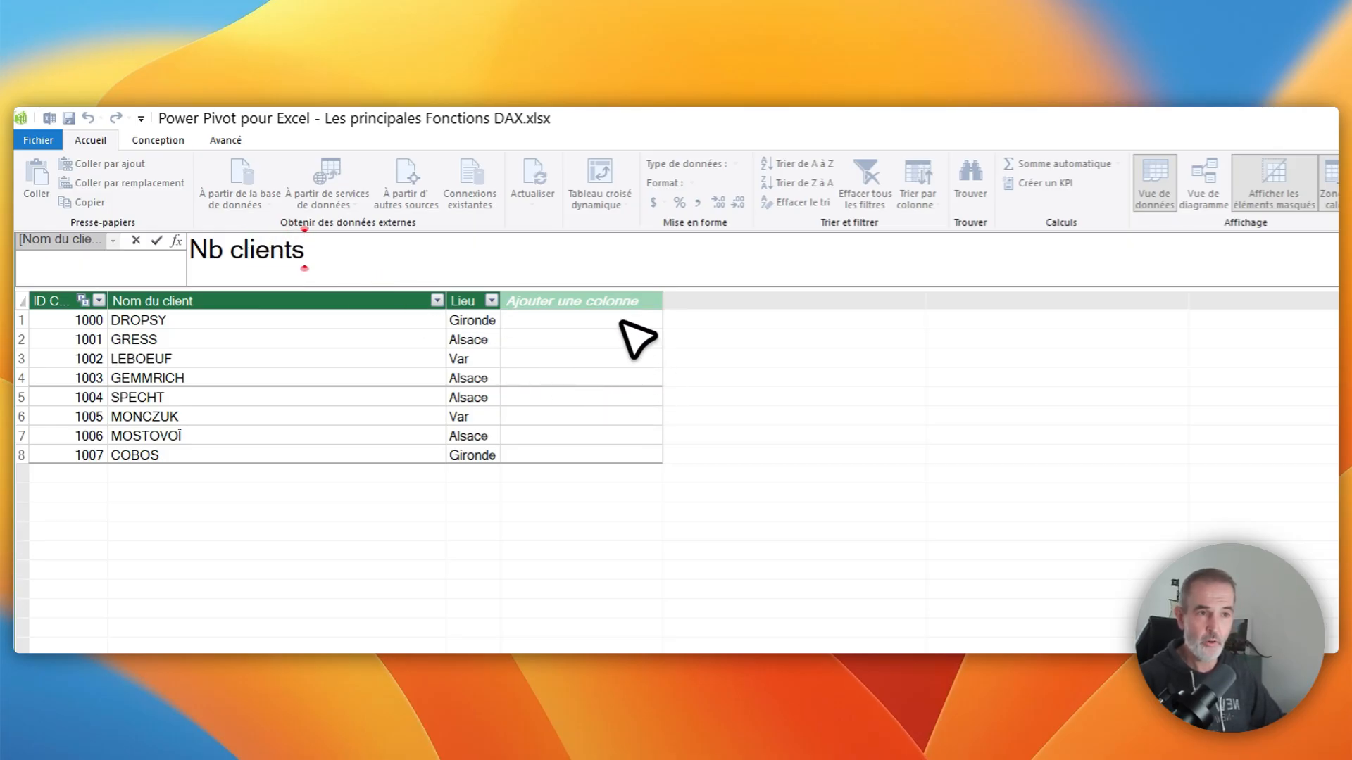
pyautogui.write(':')
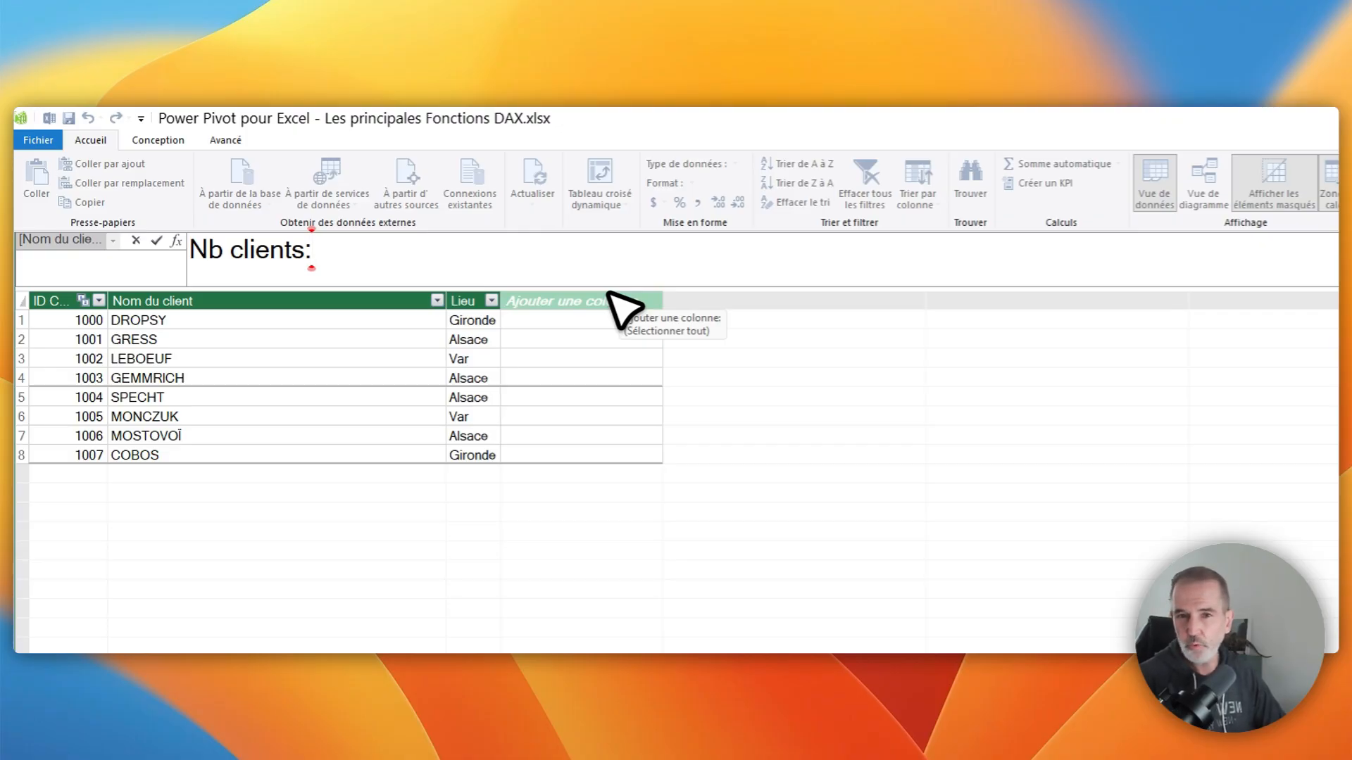
# Define the Nb clients measure as =COUNTROWS(tbl_clients) and validate it
pyautogui.write('=c')
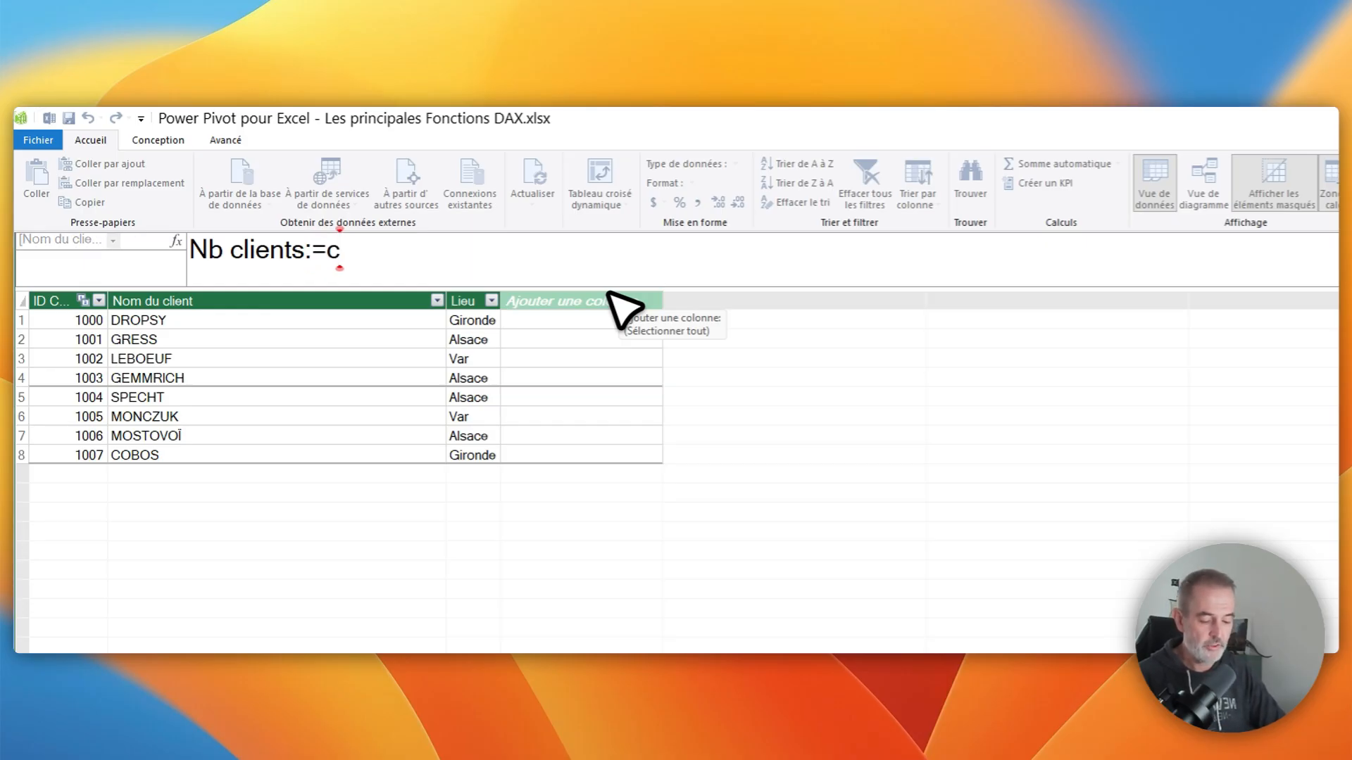
pyautogui.write('ount')
pyautogui.press('Down')
pyautogui.press('Down')
pyautogui.press('Down')
pyautogui.press('Down')
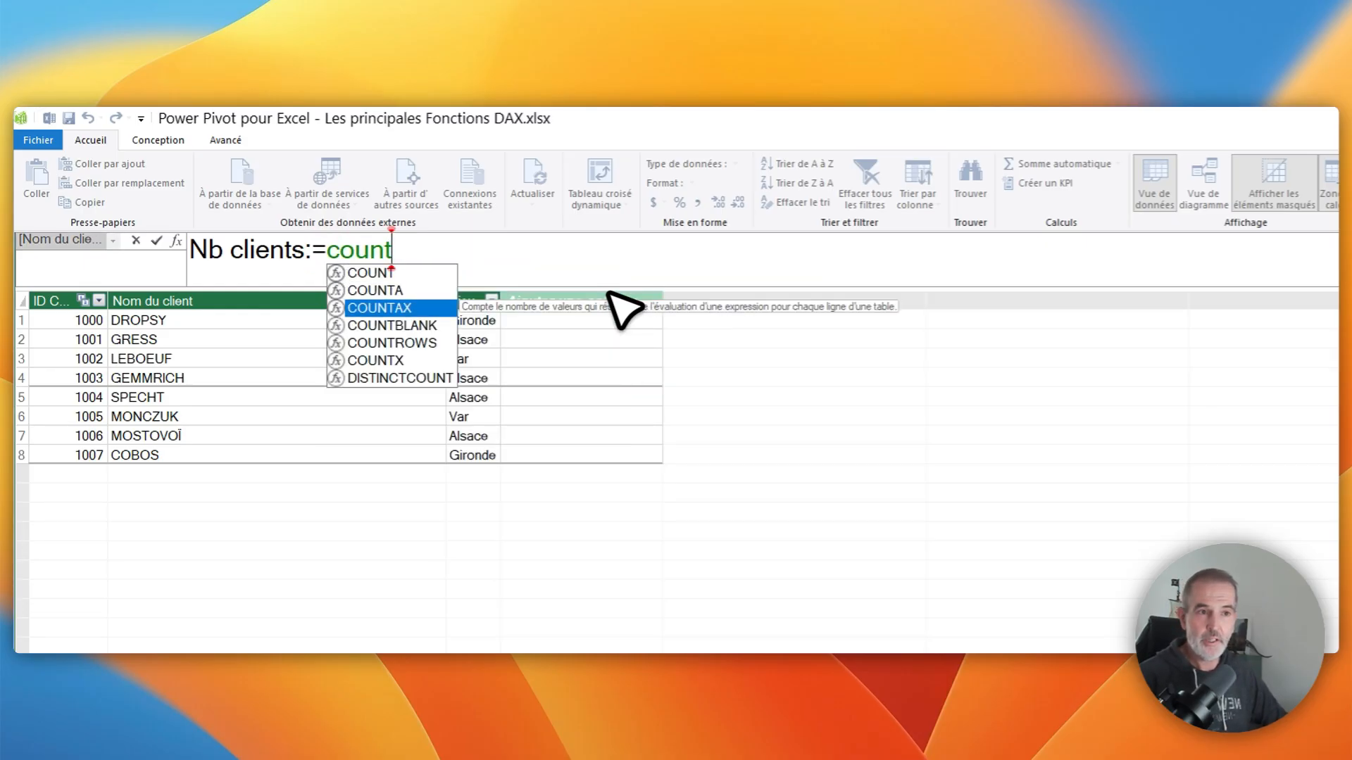
pyautogui.press('Tab')
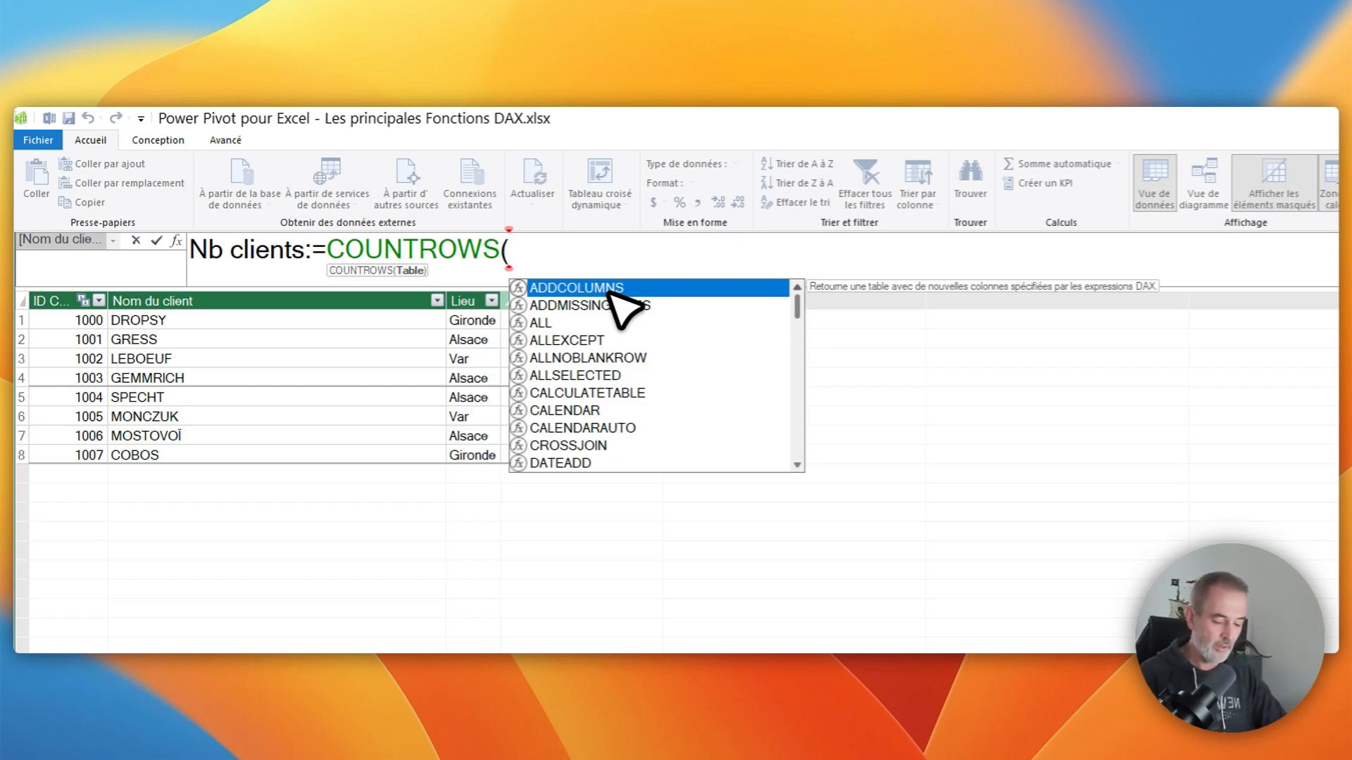
pyautogui.write('t')
pyautogui.write('bl_c')
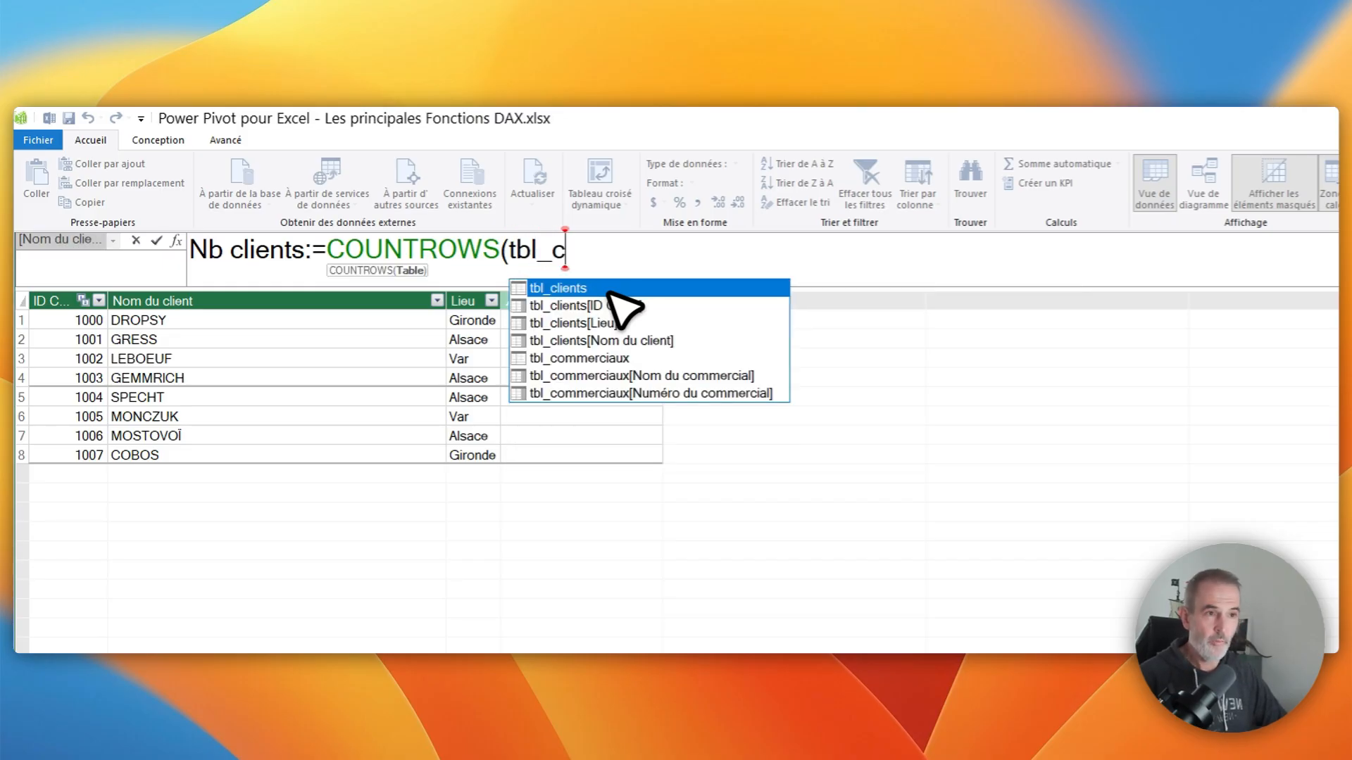
pyautogui.press('Tab')
pyautogui.write(')')
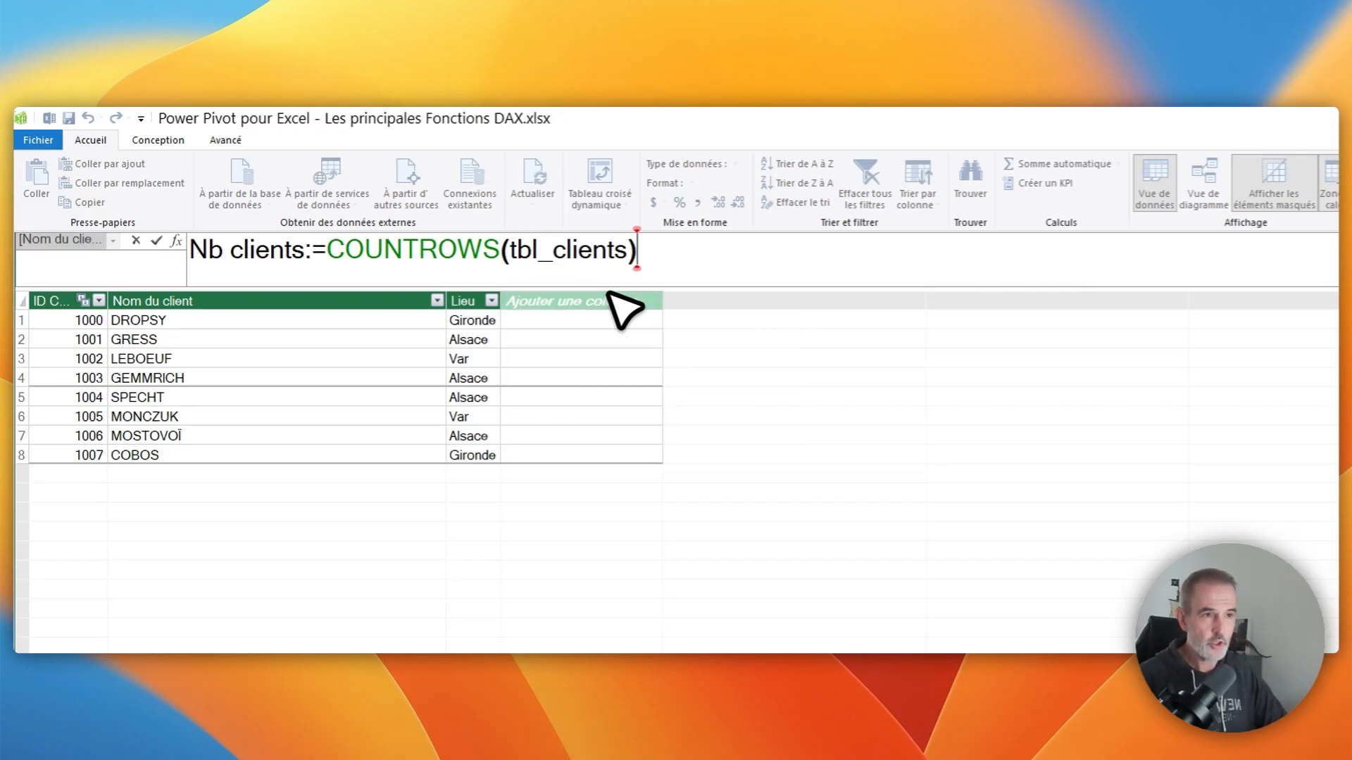
pyautogui.press('Return')
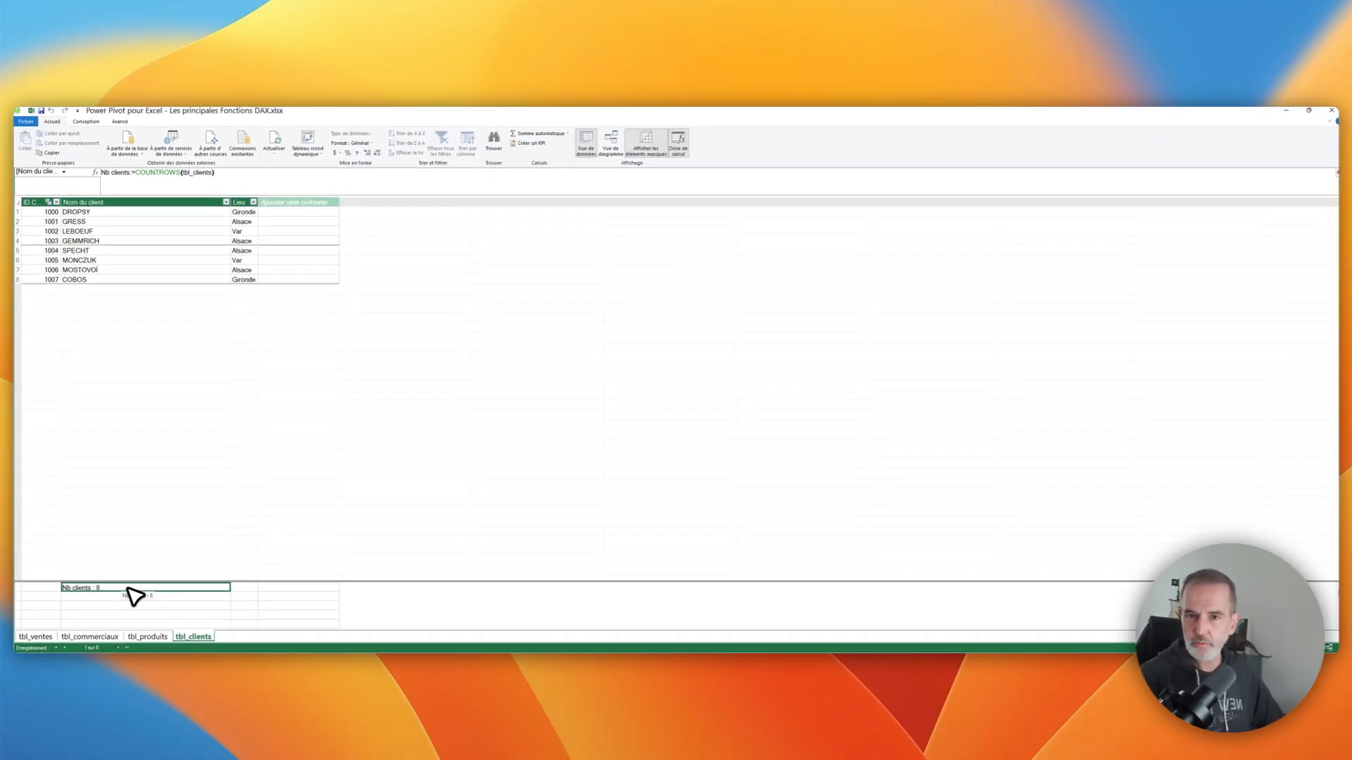
# Review the measures in the calculation area of tbl_ventes and return to tbl_clients
pyautogui.click(150, 620)
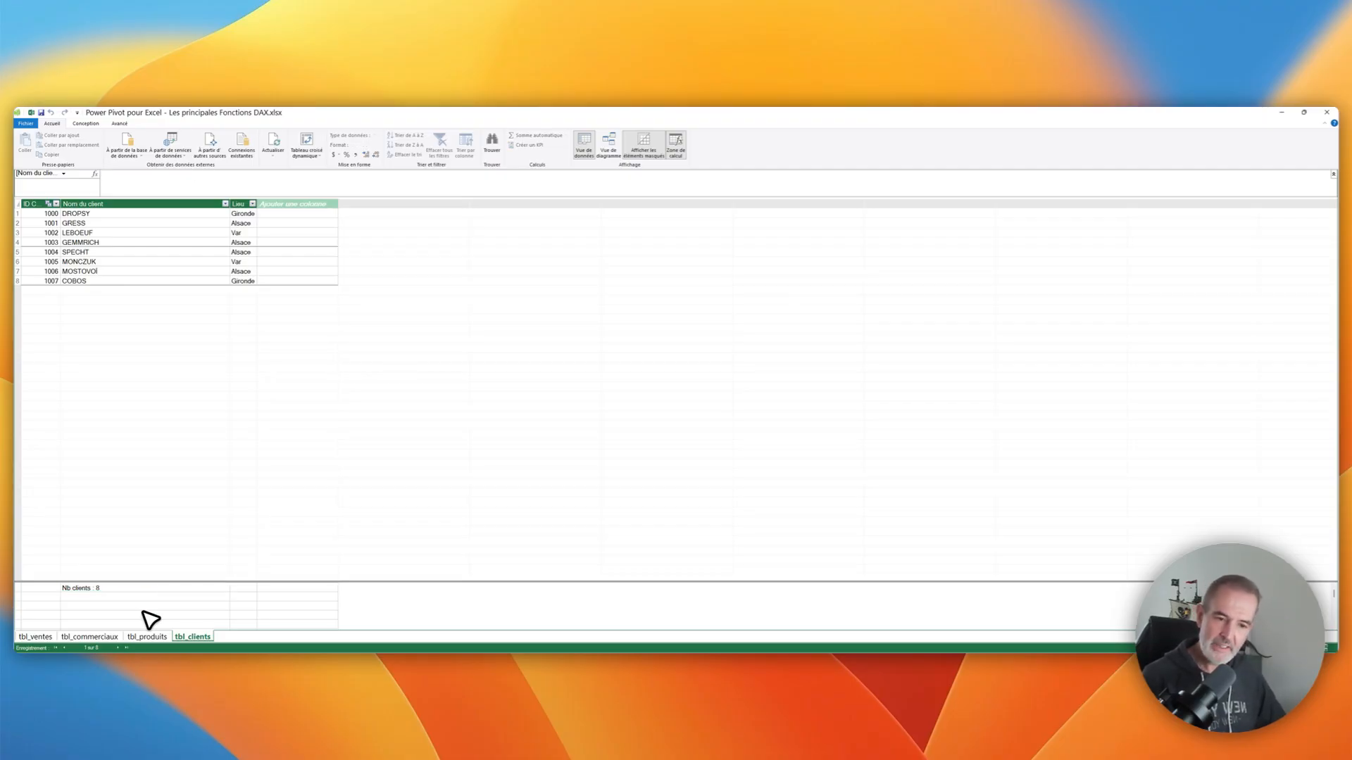
pyautogui.click(35, 636)
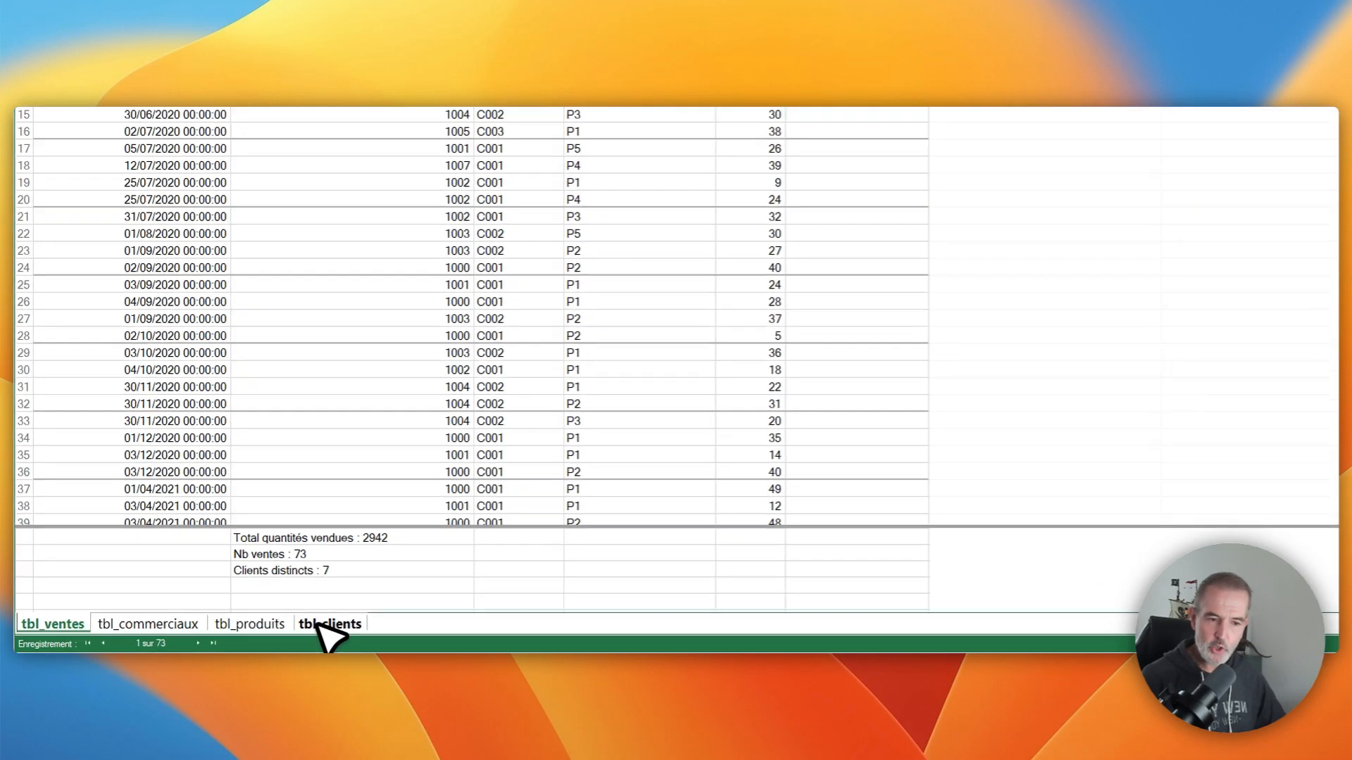
pyautogui.click(328, 624)
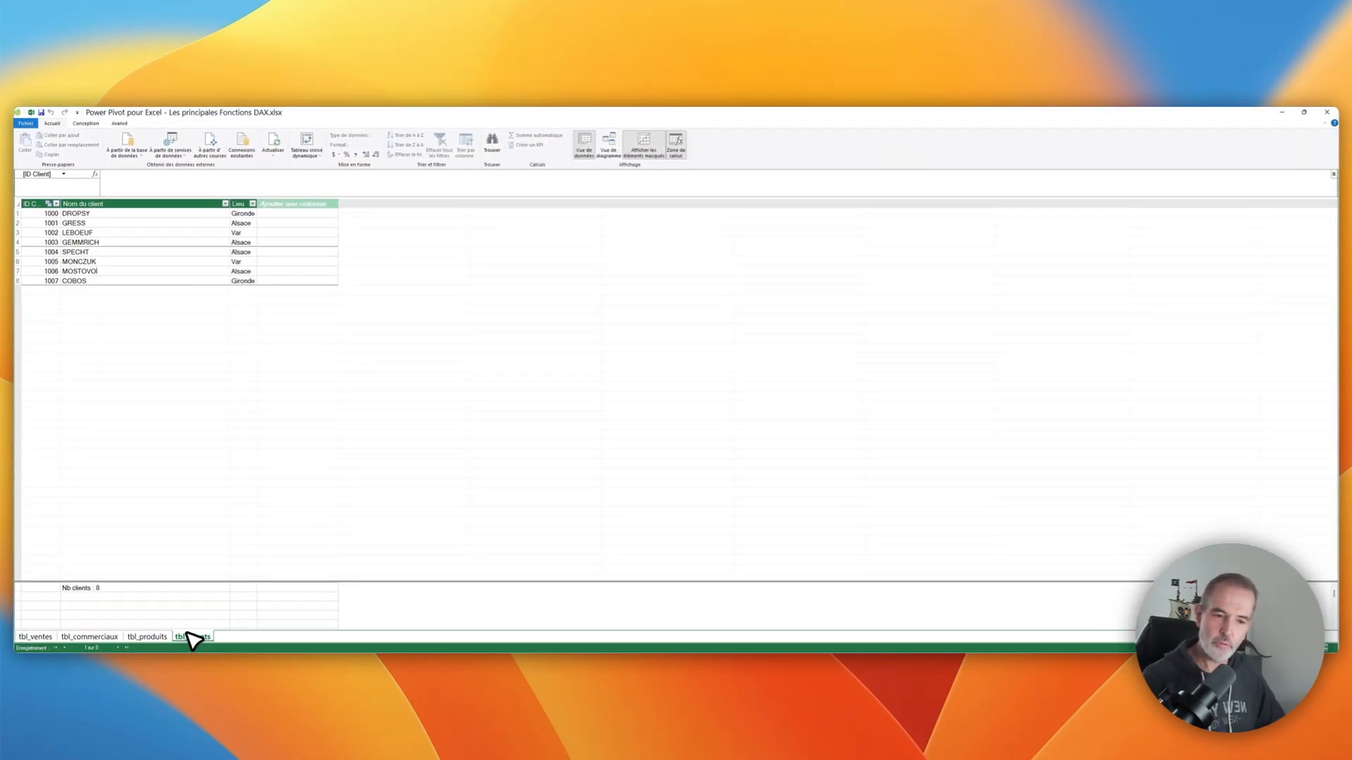
# Start a measure named Taux conversion in the calculation cell directly below Nb clients in tbl_clients
pyautogui.click(86, 597)
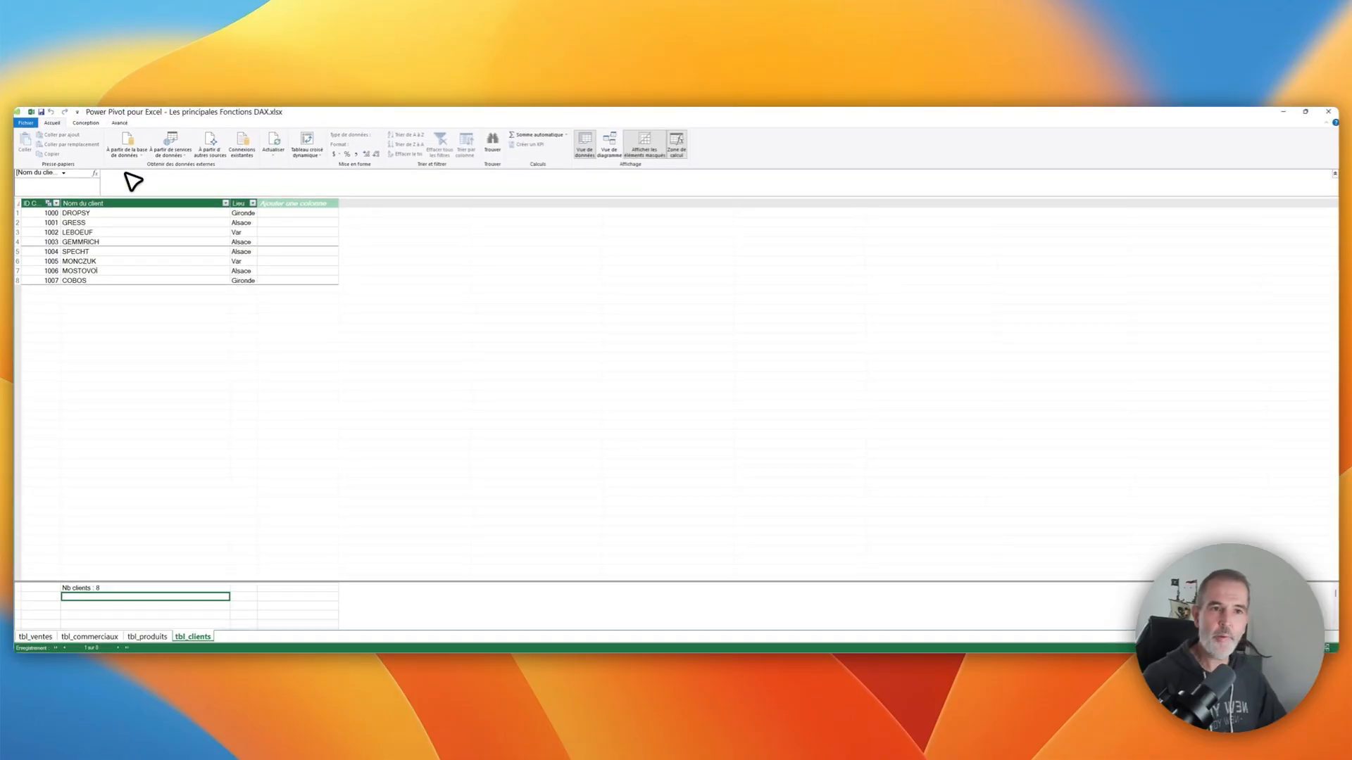
pyautogui.click(133, 182)
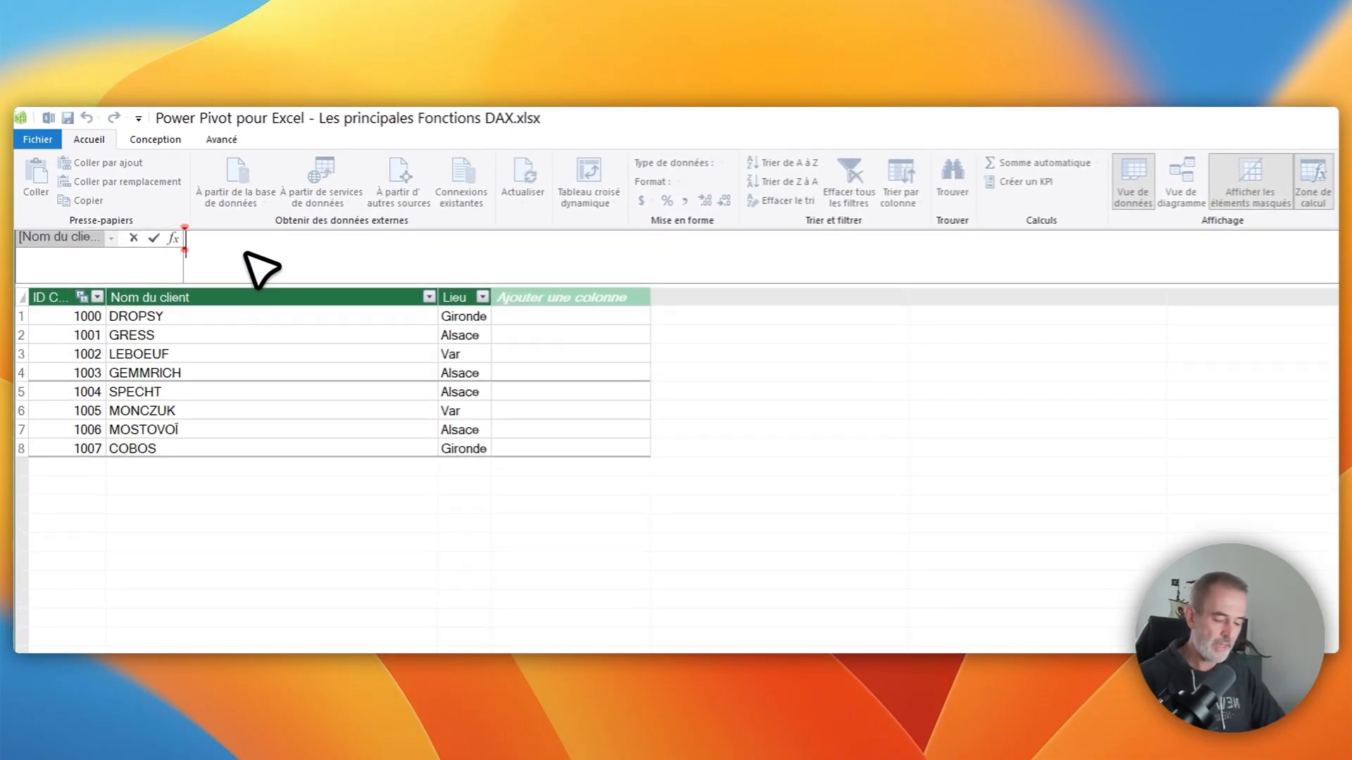
pyautogui.write('Taux')
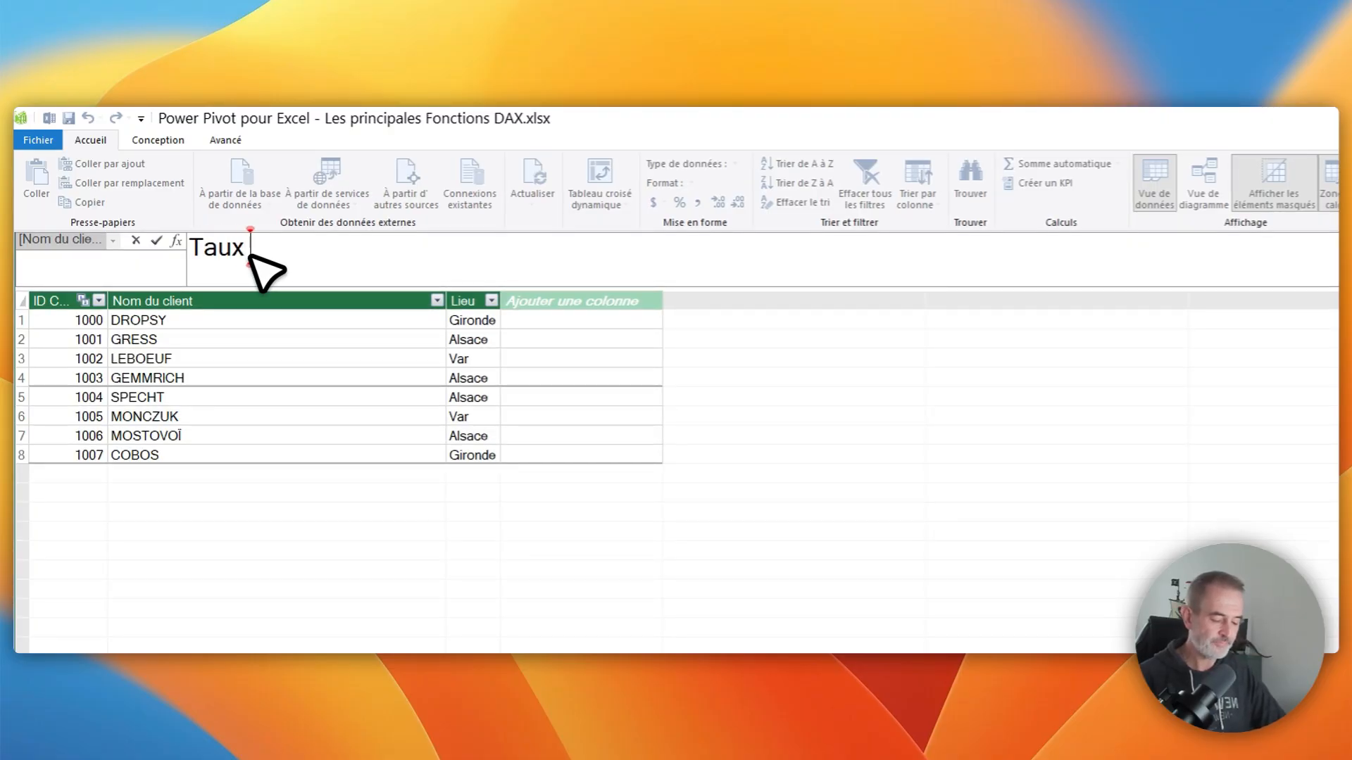
pyautogui.write(' conversio')
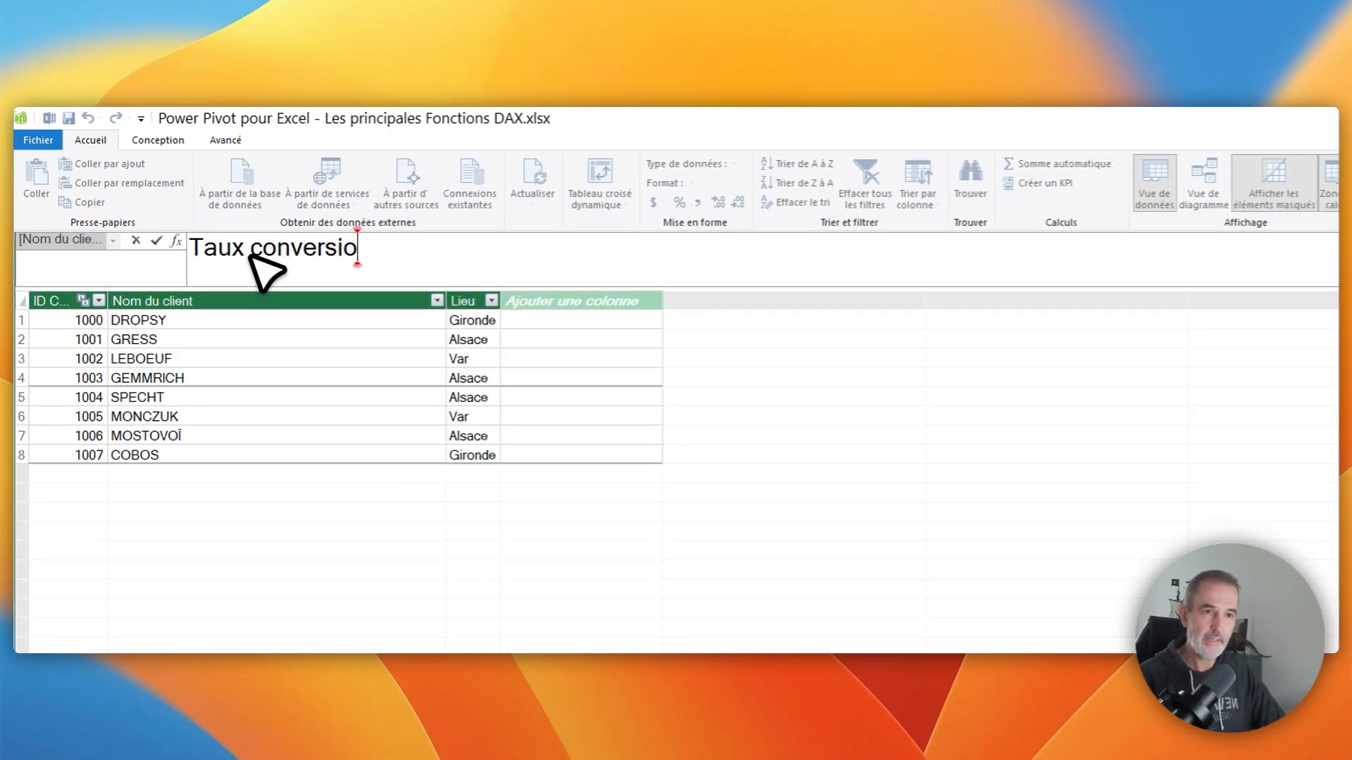
pyautogui.write('n:')
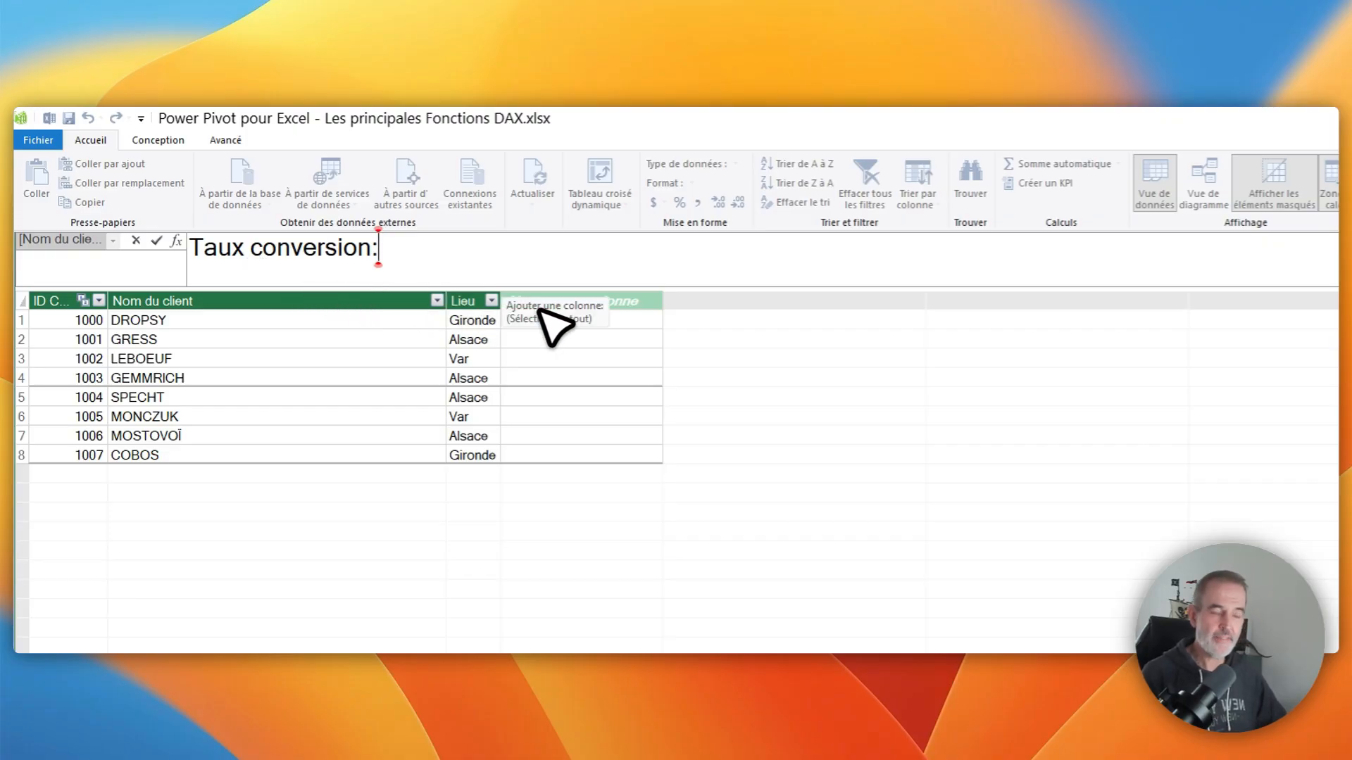
pyautogui.write('=')
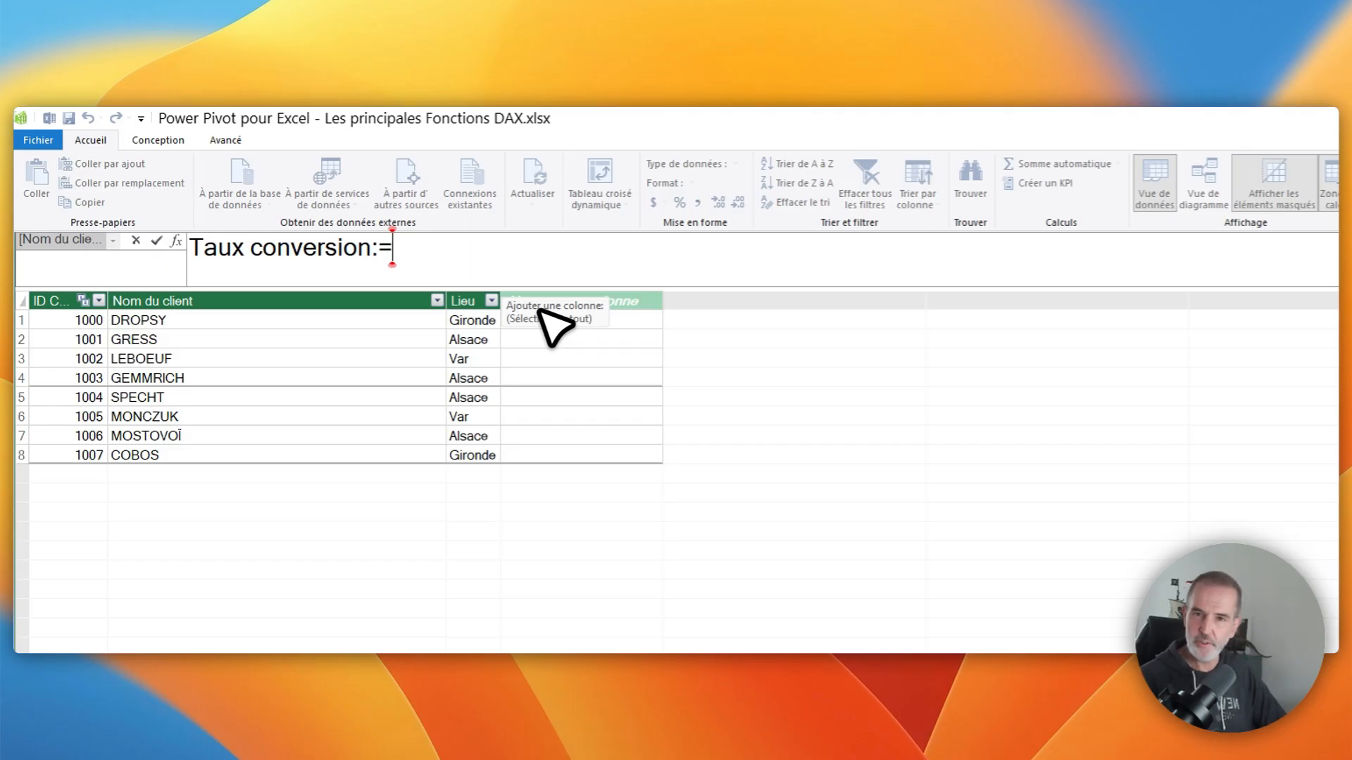
# Enter DIVIDE in the Taux conversion formula with [Clients distincts] as numerator and [Nb clients] as denominator, continuing to the alternate-result argument
pyautogui.write('d')
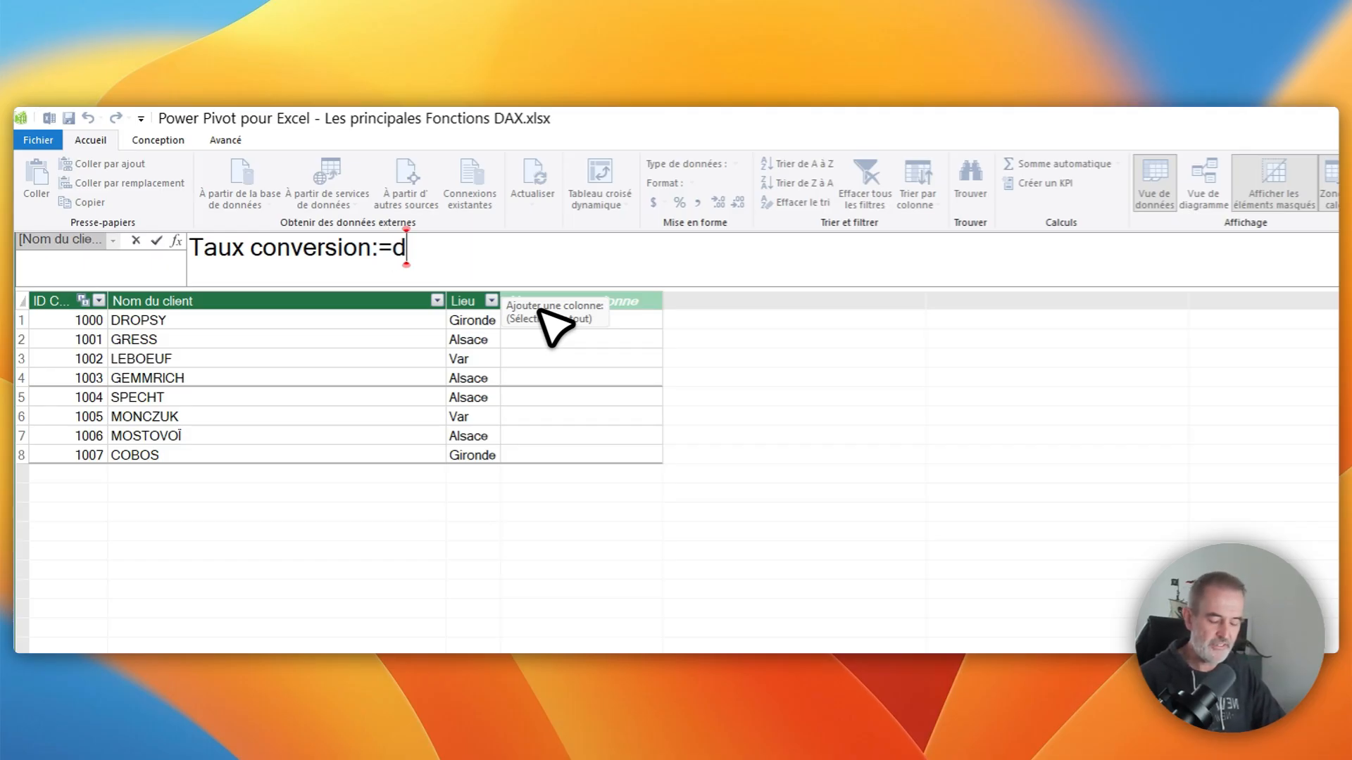
pyautogui.write('ivid')
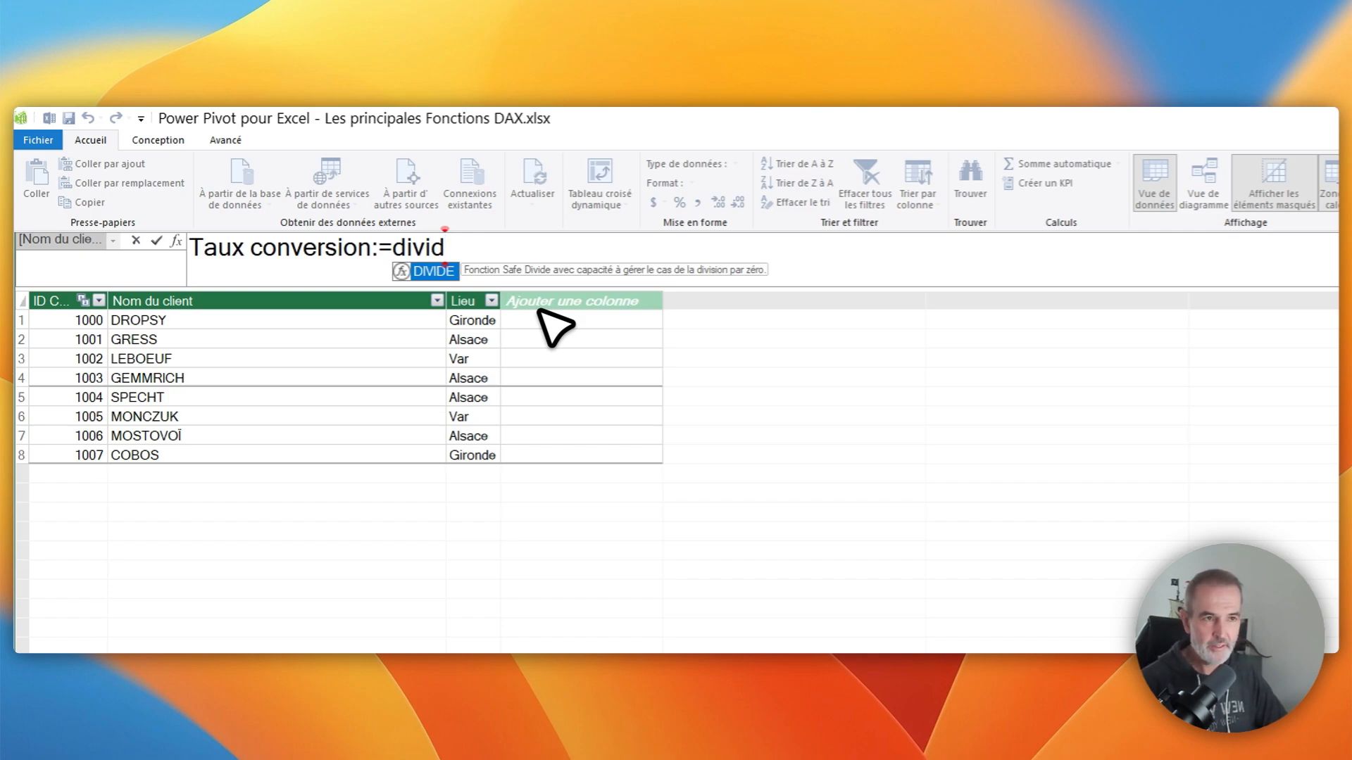
pyautogui.press('Tab')
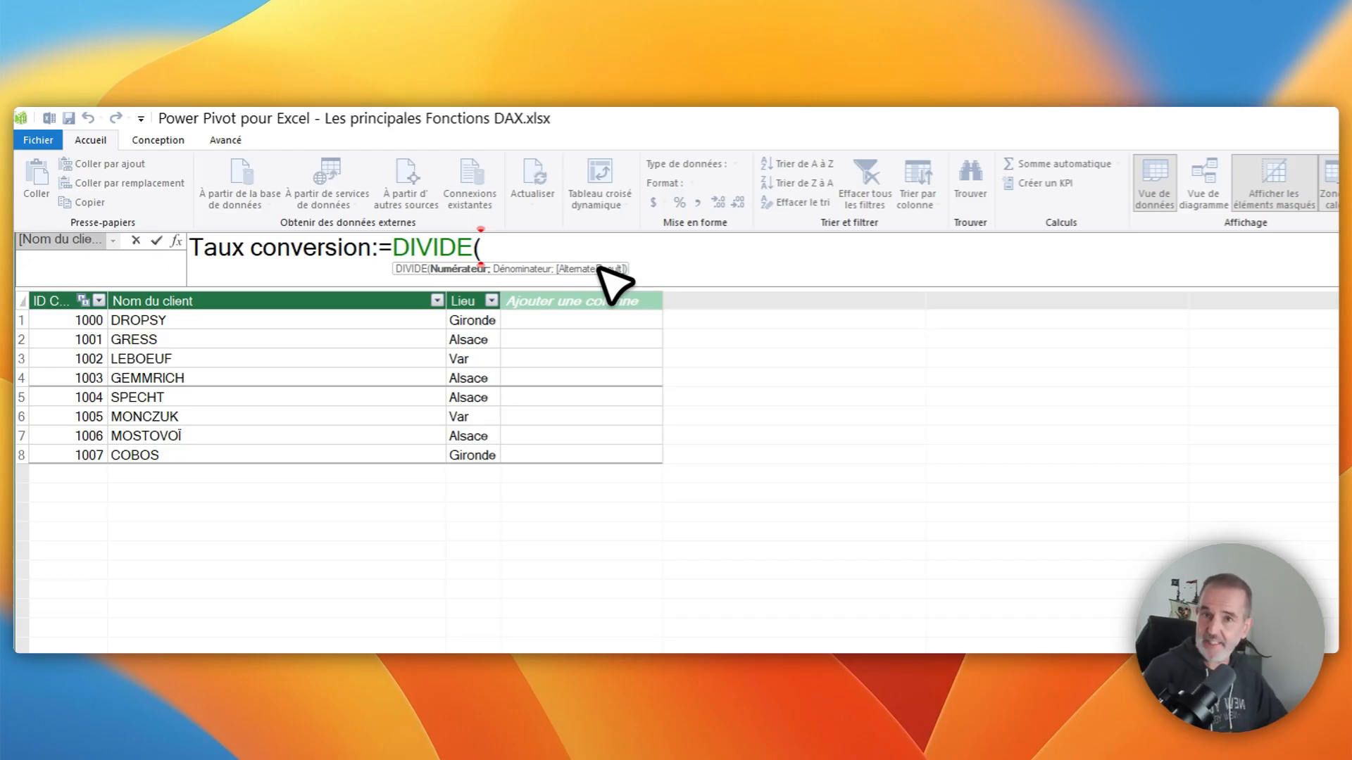
pyautogui.write('cli')
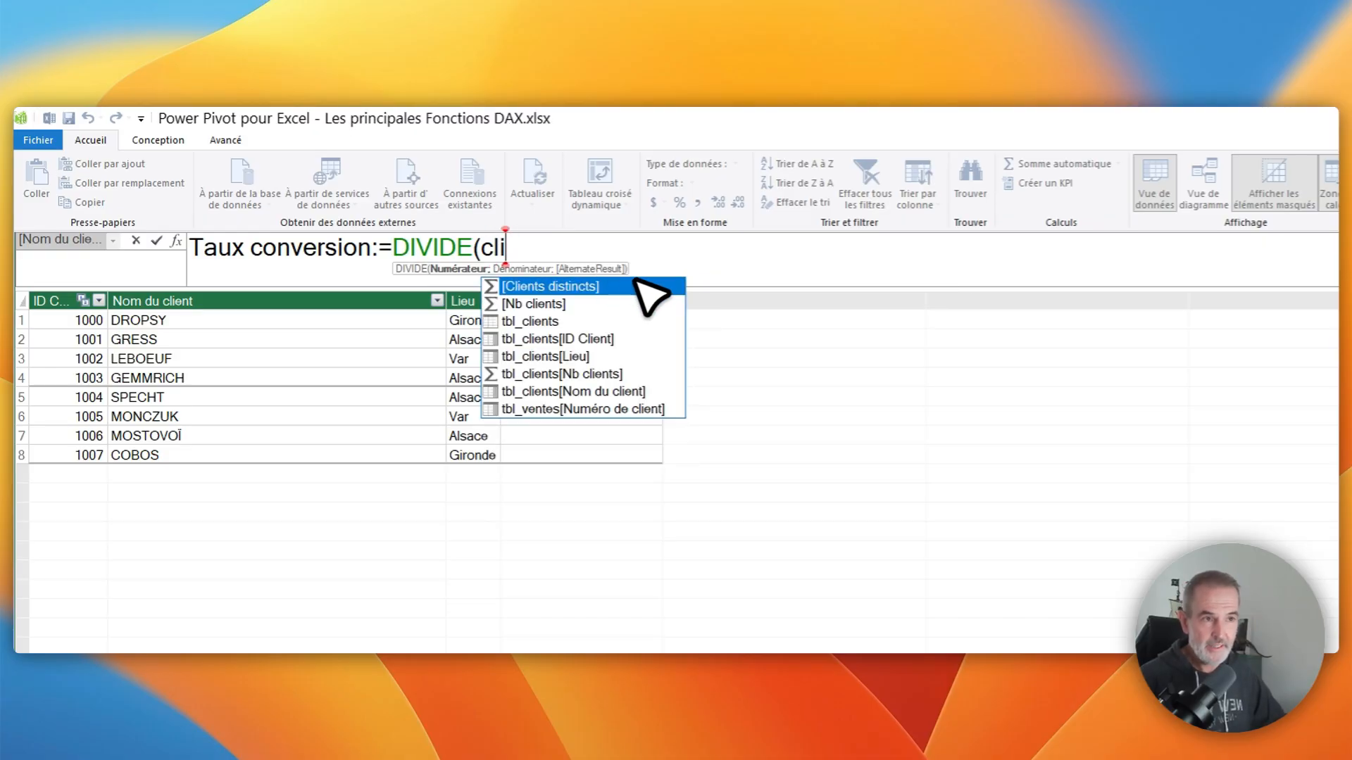
pyautogui.doubleClick(613, 285)
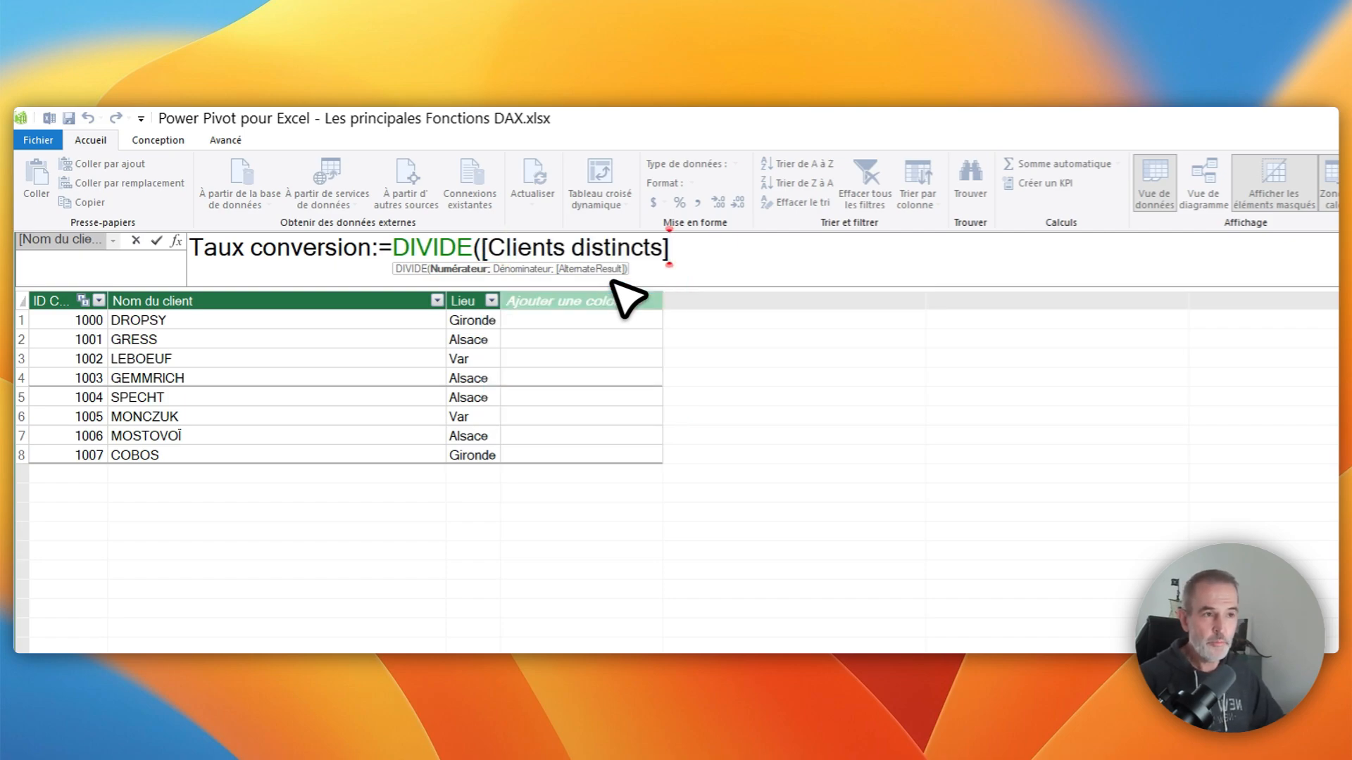
pyautogui.write(';')
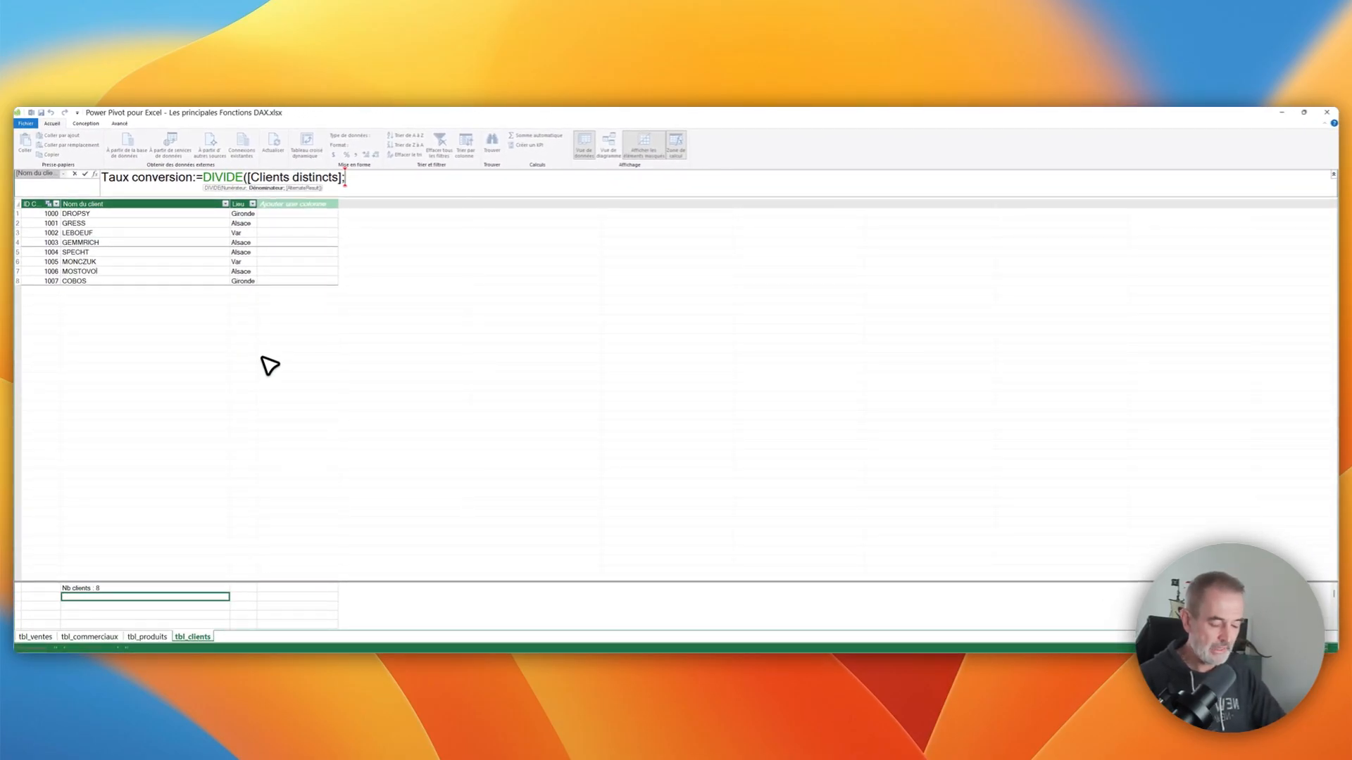
pyautogui.write('nb')
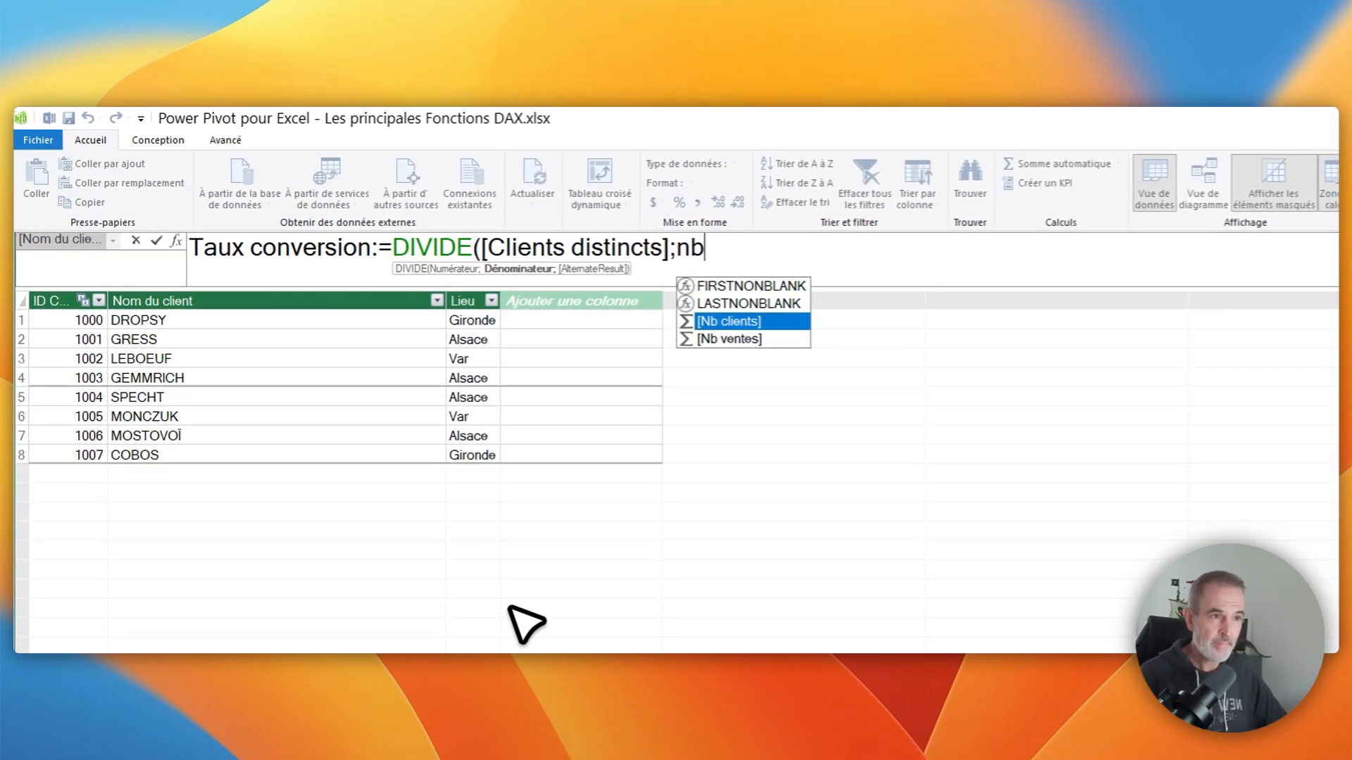
pyautogui.press('Tab')
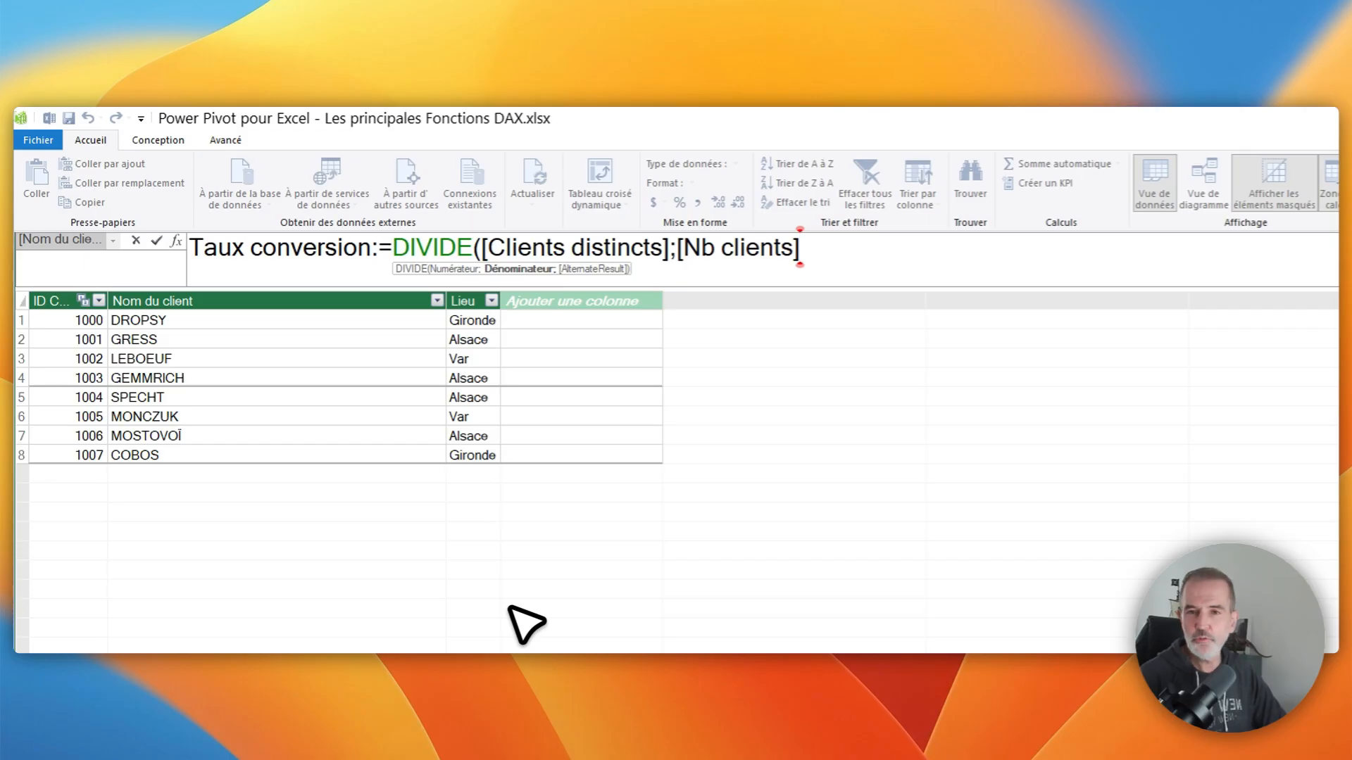
pyautogui.write(';')
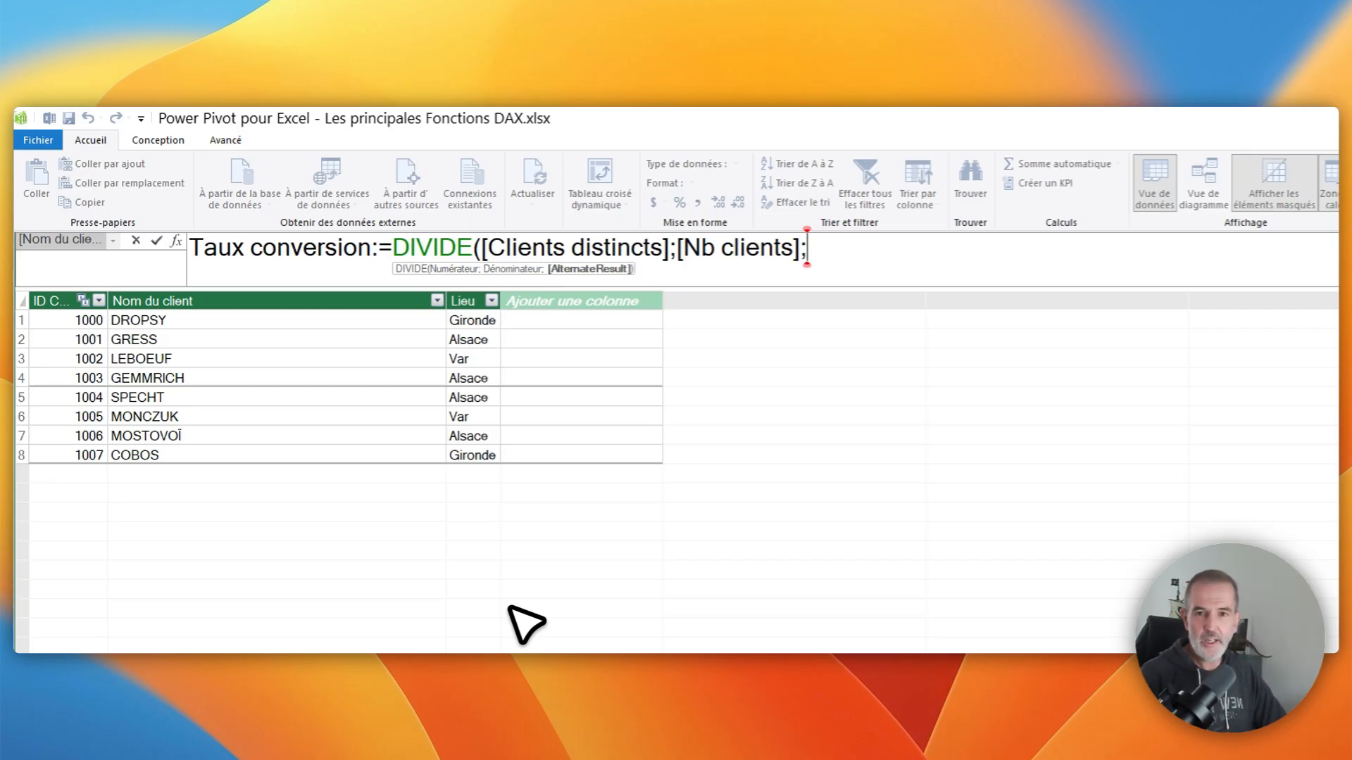
pyautogui.write('"')
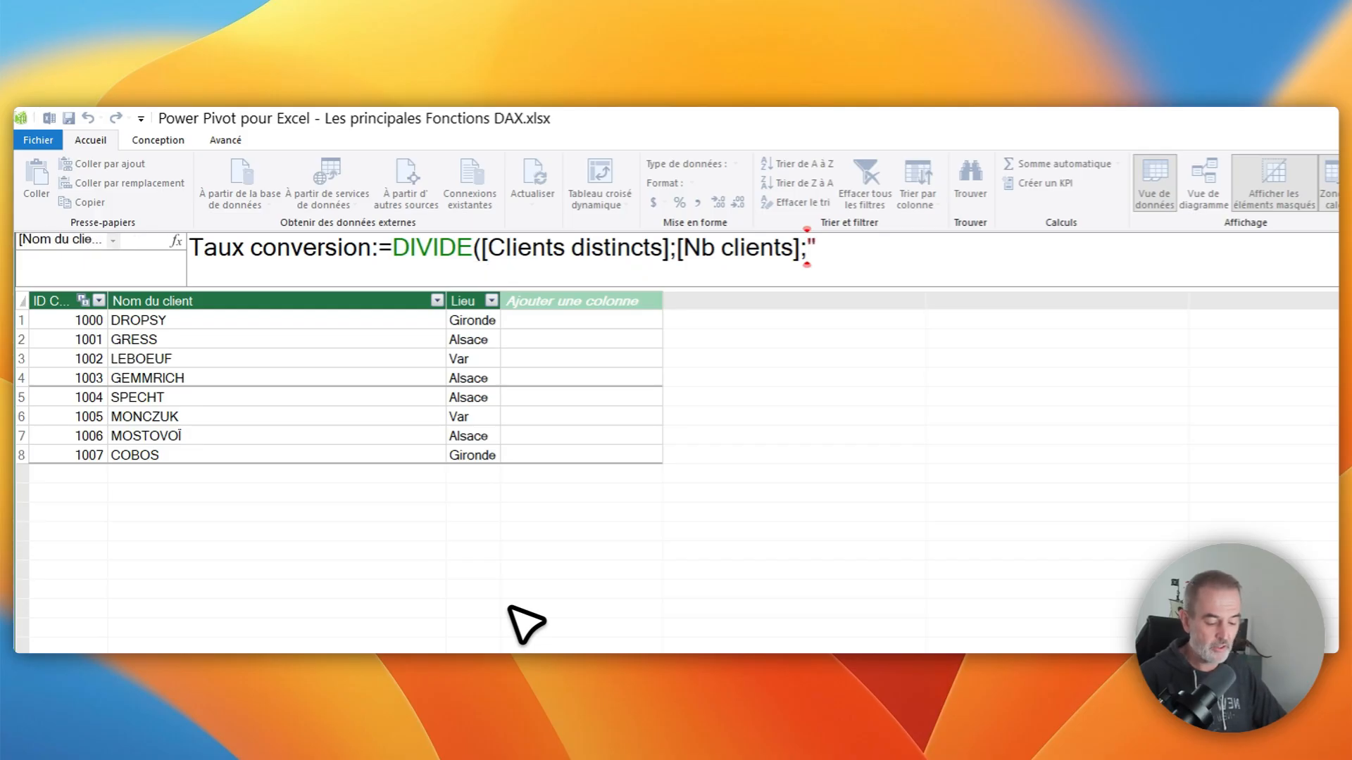
pyautogui.press('BackSpace')
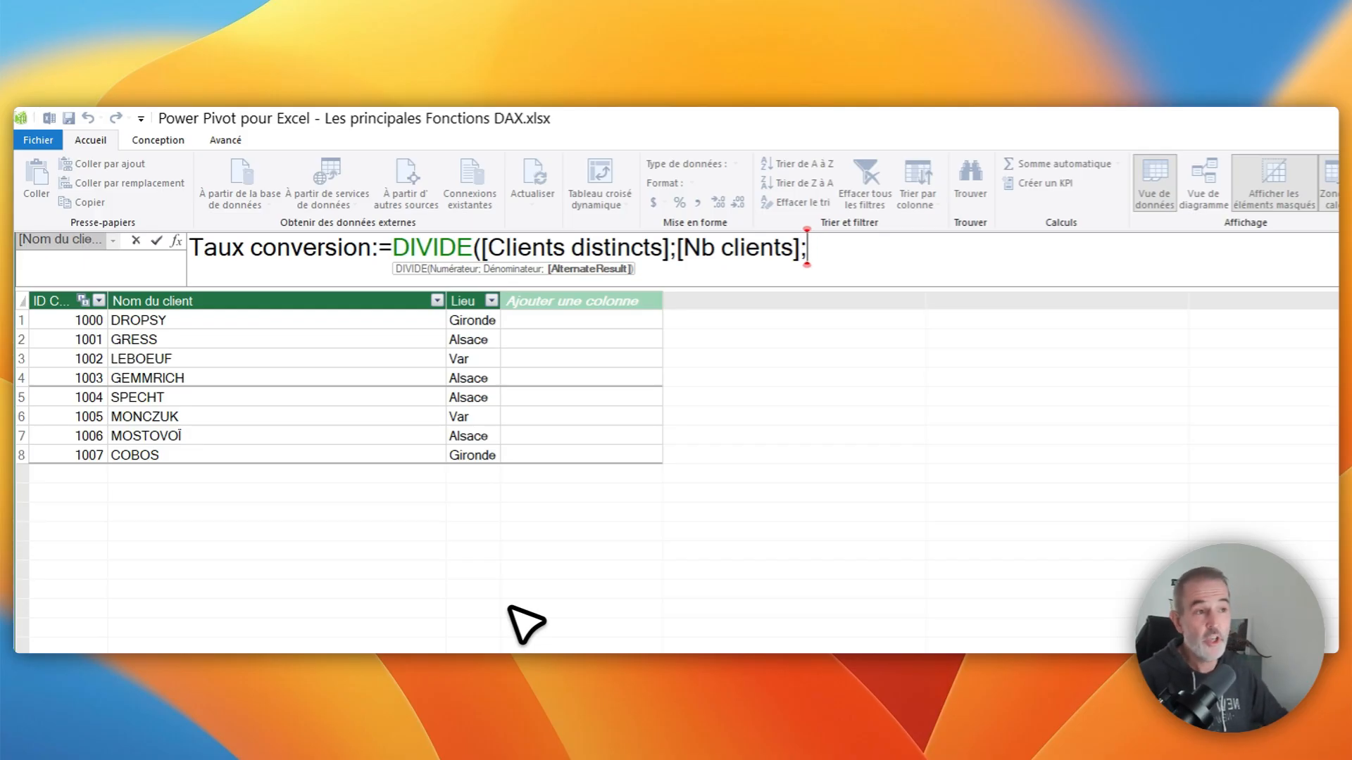
pyautogui.write('0')
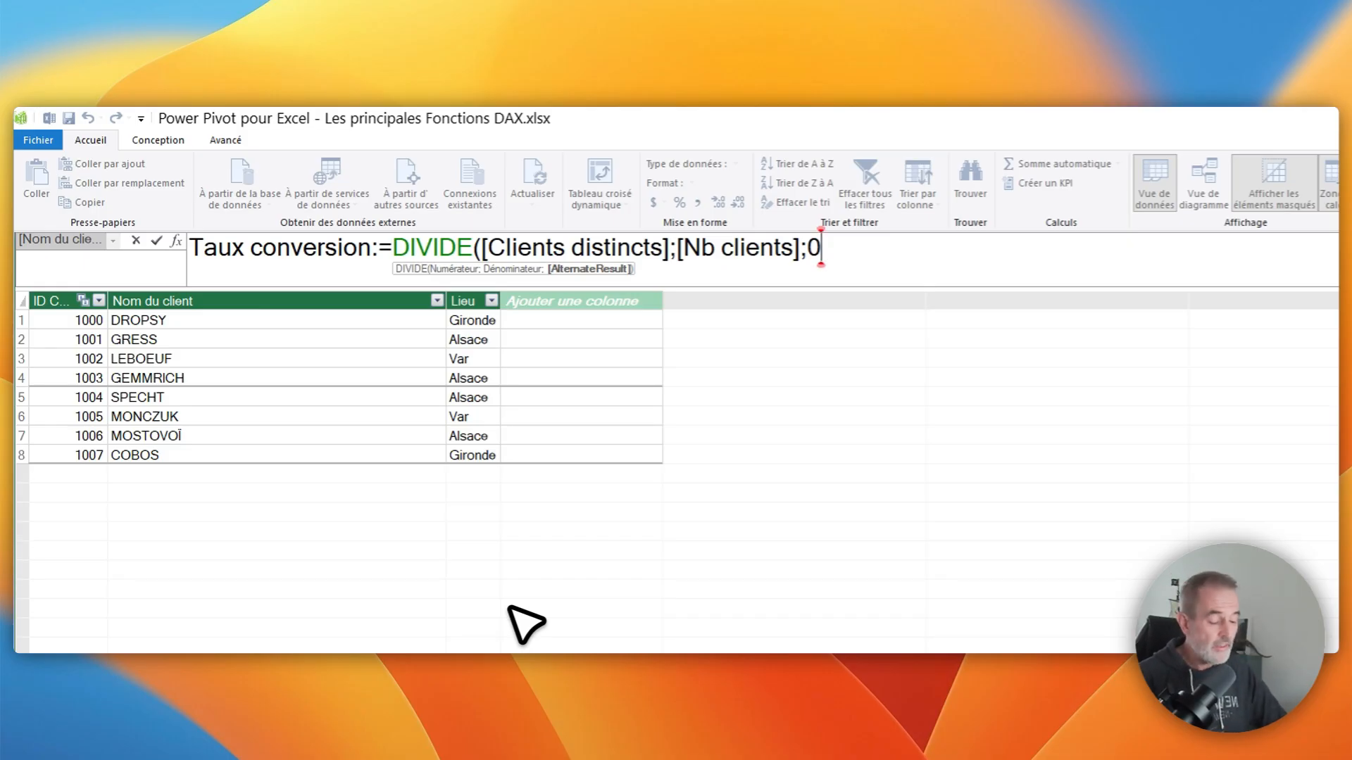
pyautogui.press('BackSpace')
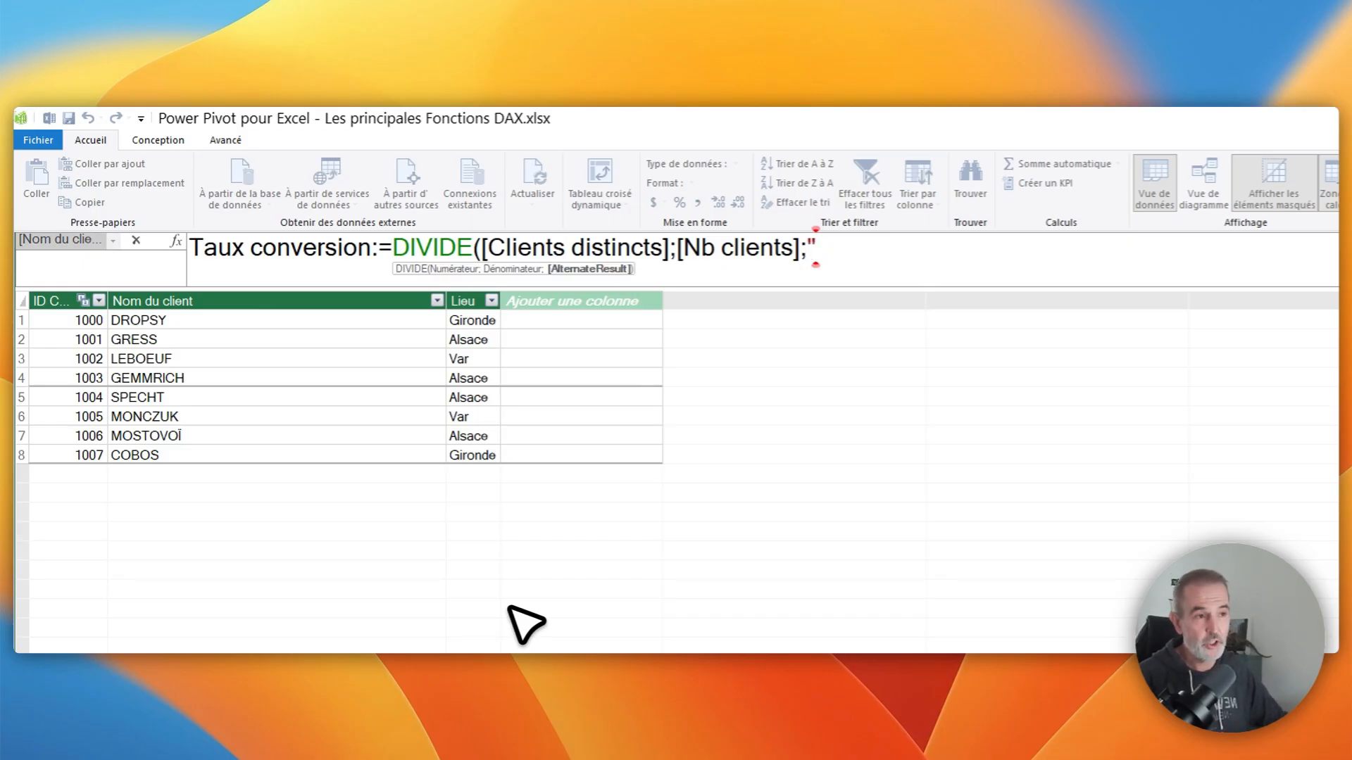
# Set the DIVIDE alternate result to "Non pertinent", close the formula and validate the Taux conversion measure
pyautogui.write('"')
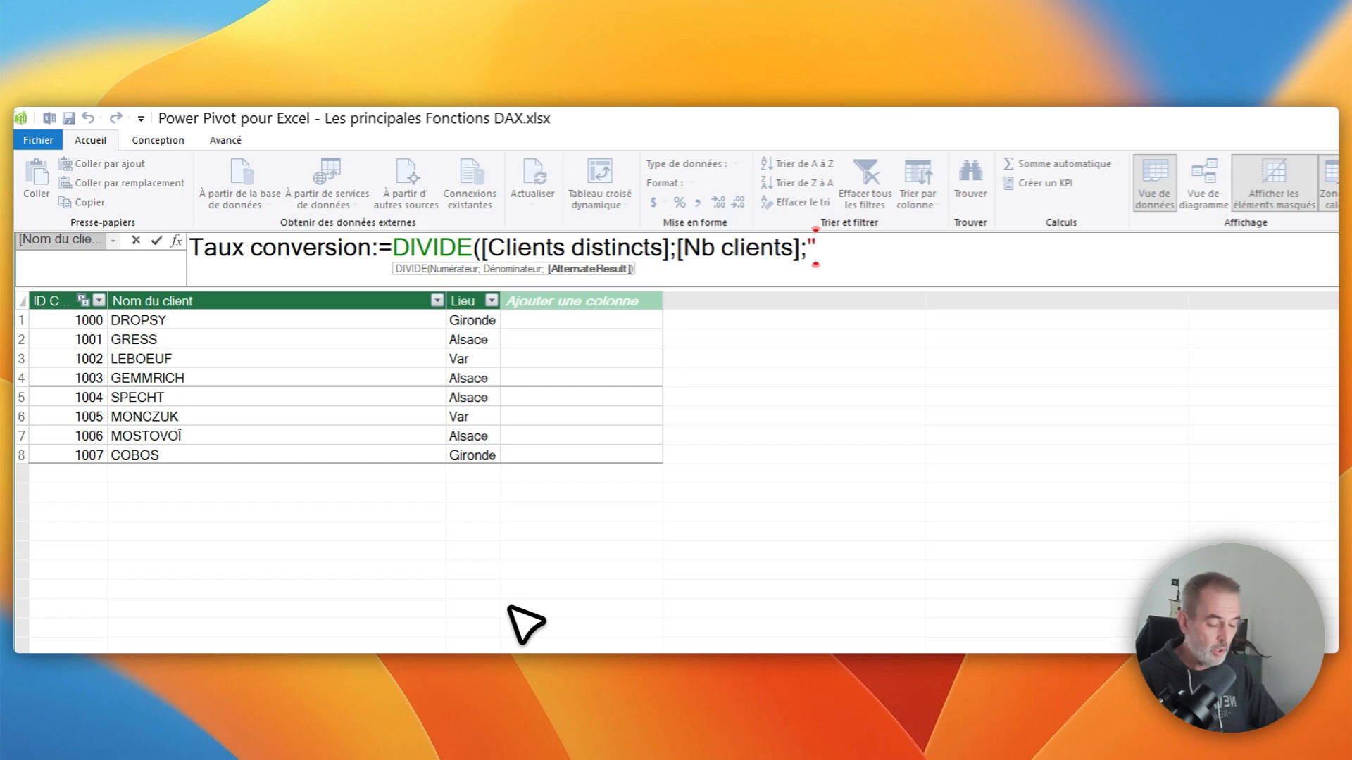
pyautogui.write('Non, p')
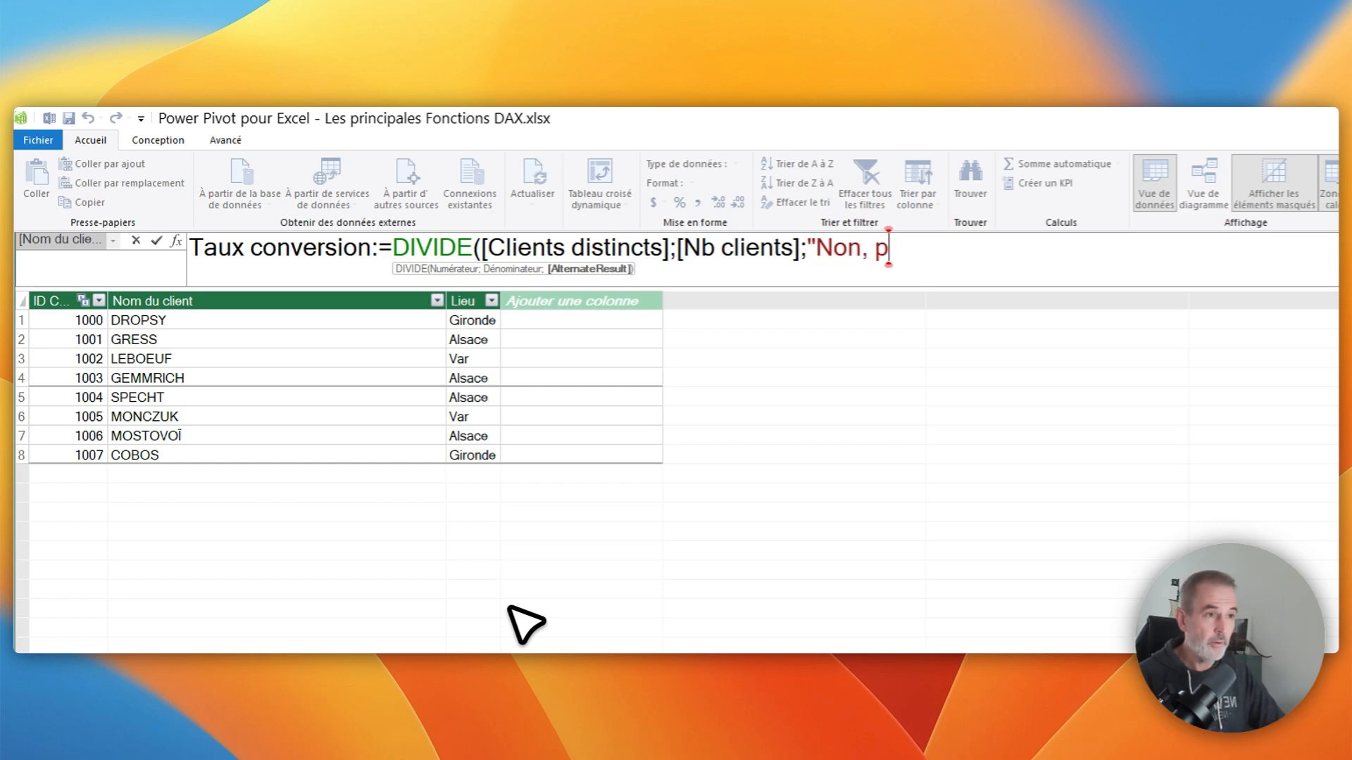
pyautogui.press('BackSpace')
pyautogui.press('BackSpace')
pyautogui.press('BackSpace')
pyautogui.write('pertinent"')
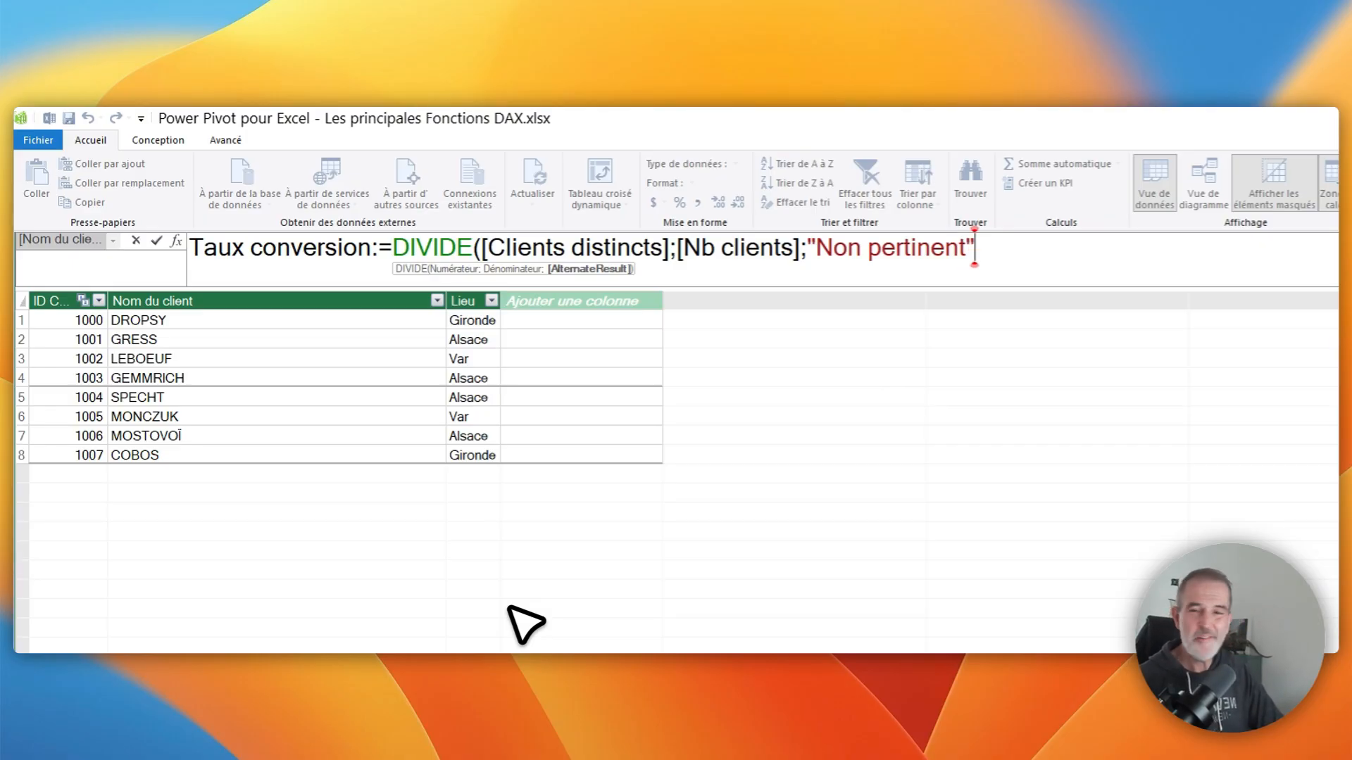
pyautogui.write(')')
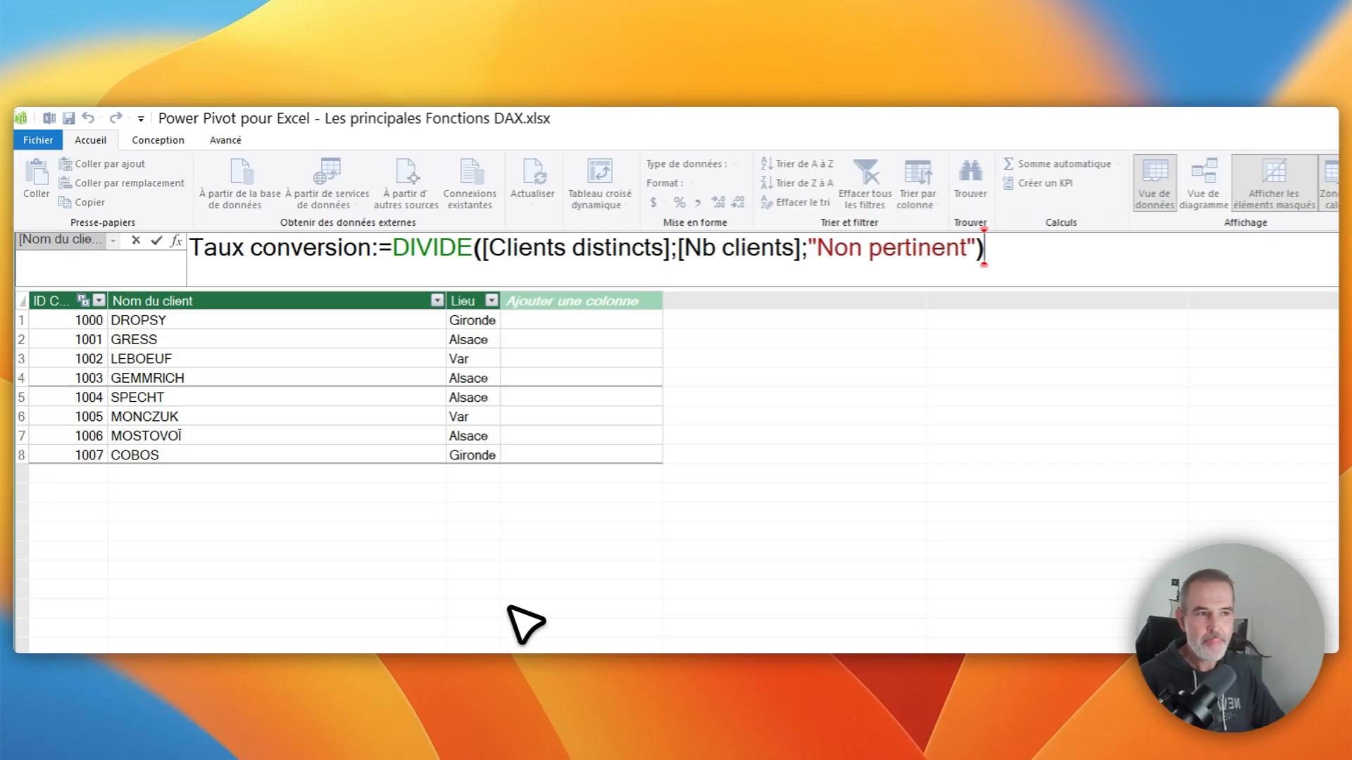
pyautogui.press('Return')
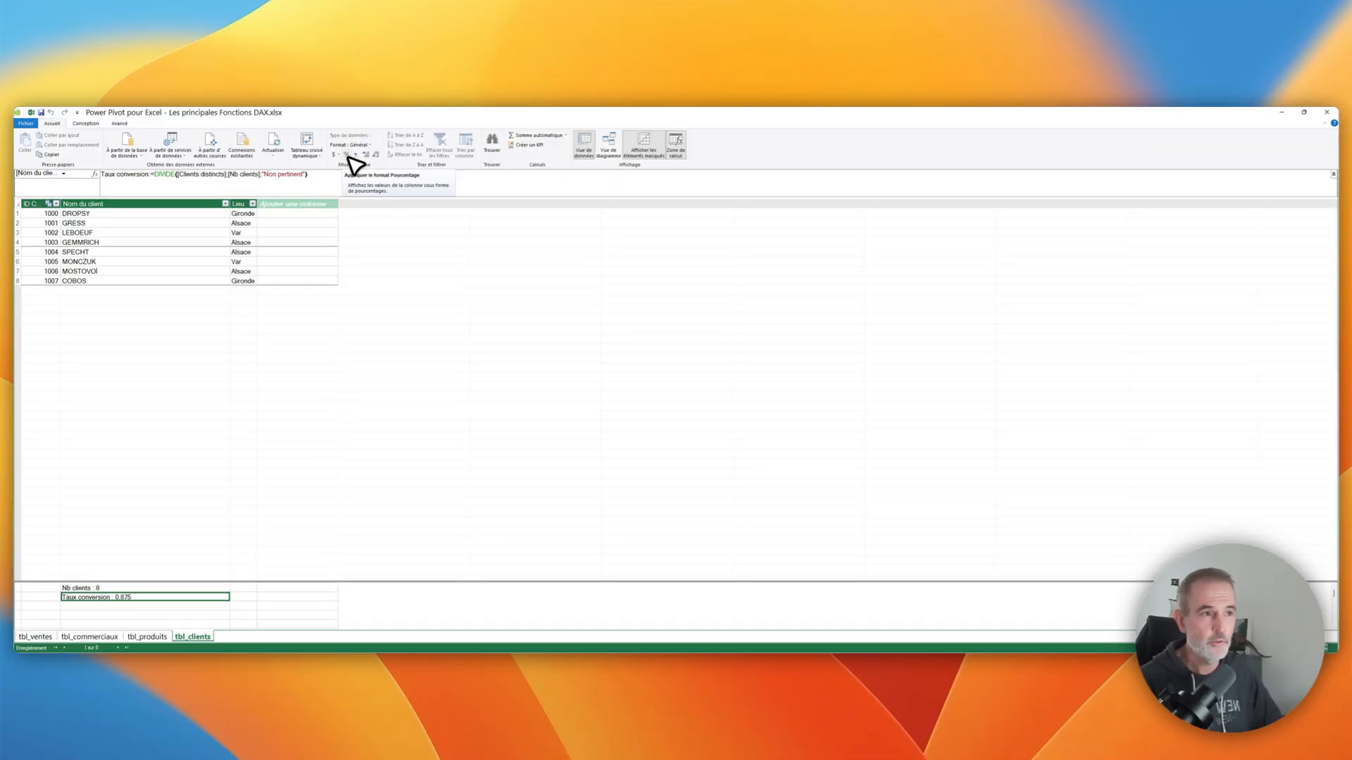
# Format the Taux conversion measure as a percentage with two decimals
pyautogui.click(347, 155)
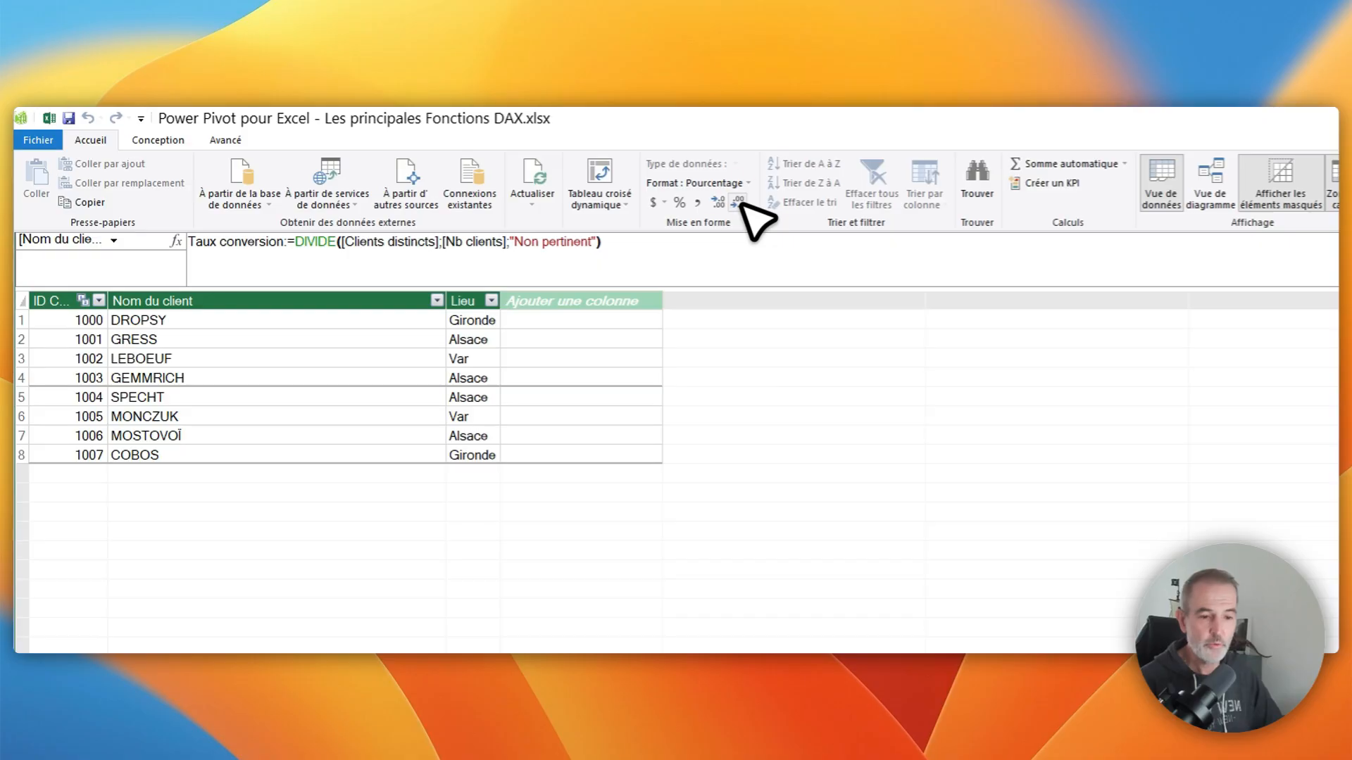
pyautogui.click(737, 204)
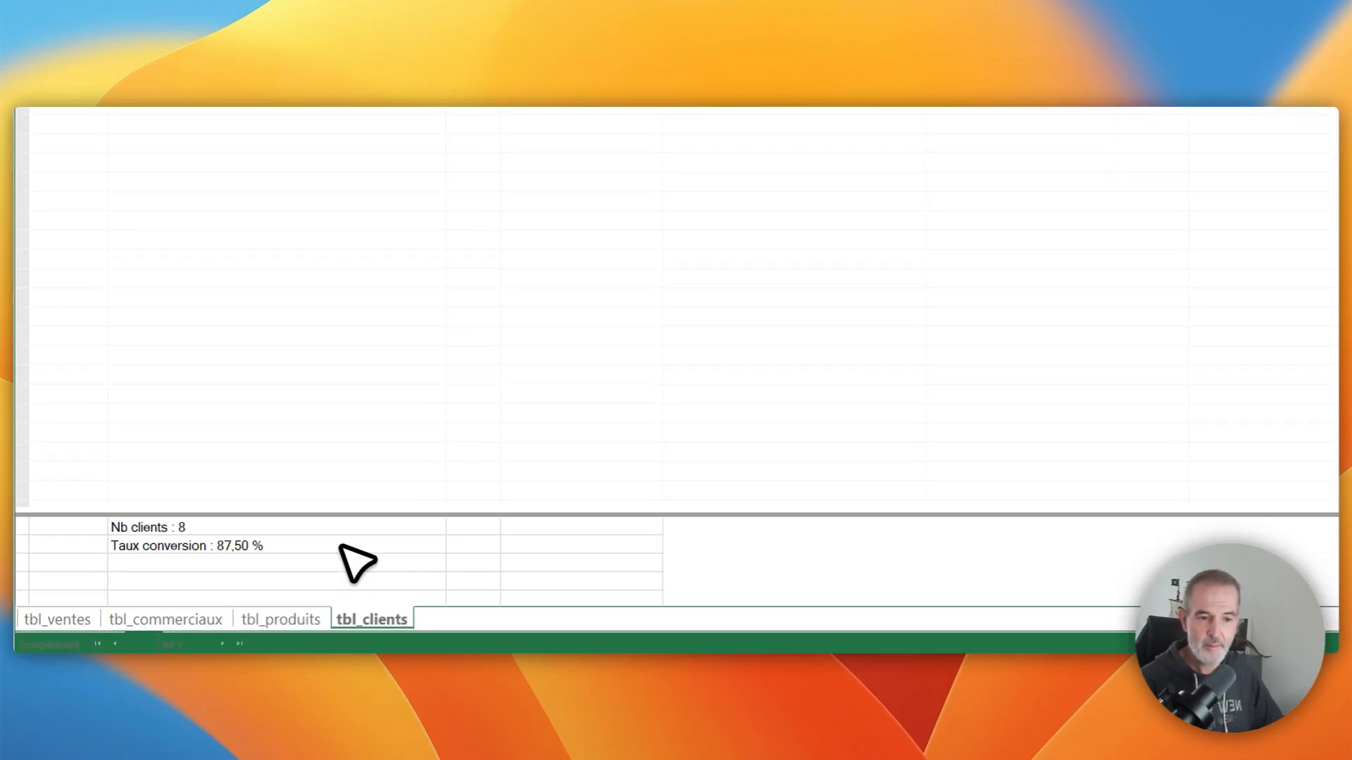